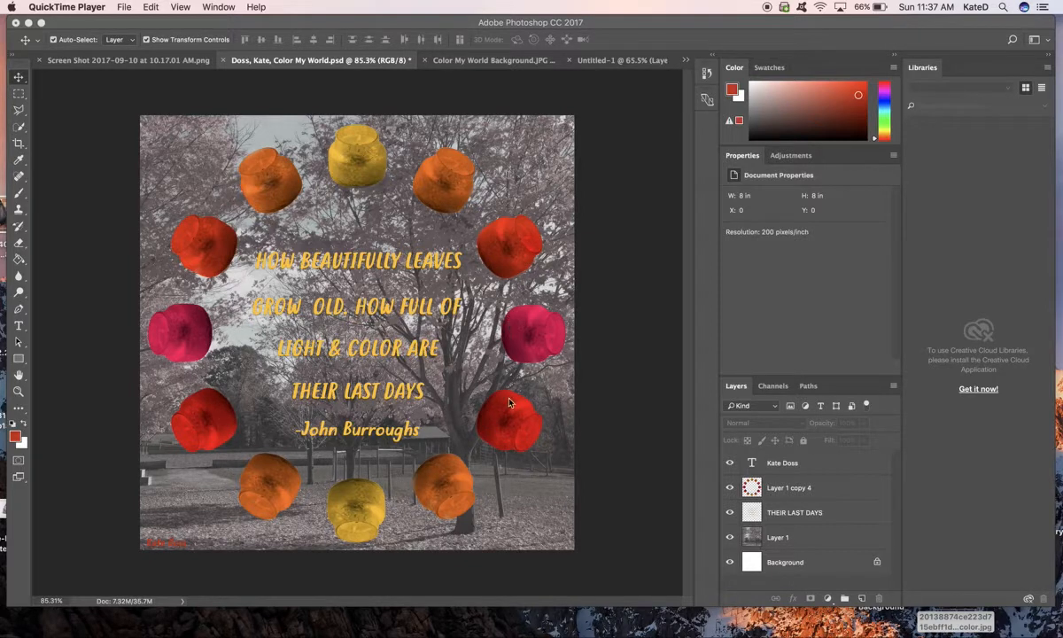
- Examine how the finished poster is built by hiding all its layers and showing them again one by one
click(731, 540)
mouse_move(730, 538)
mouse_down()
mouse_move(729, 473)
mouse_move(730, 552)
mouse_up()
click(729, 561)
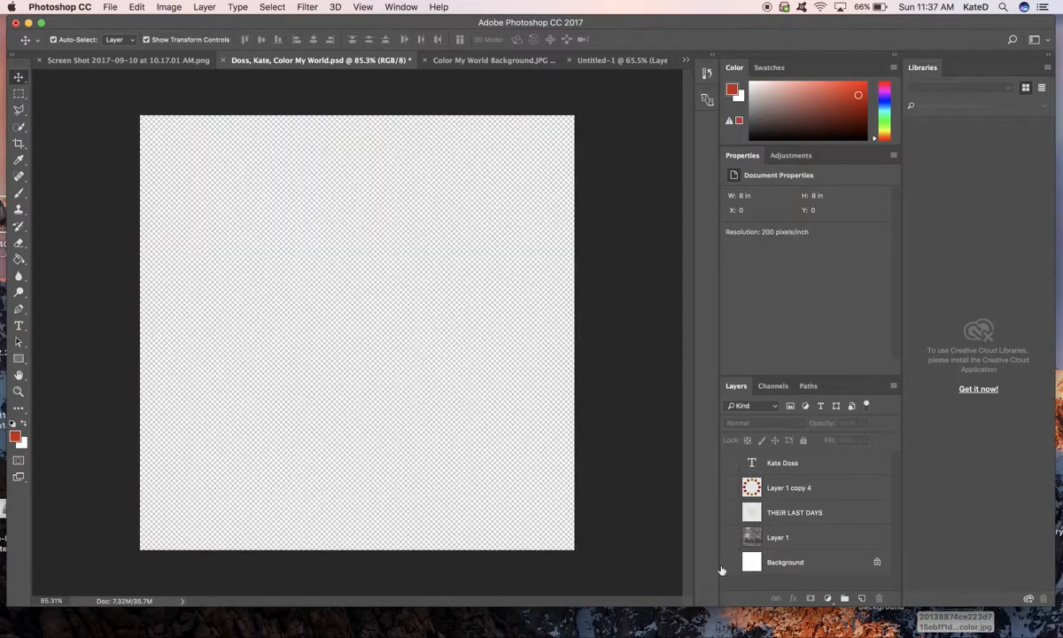
click(730, 487)
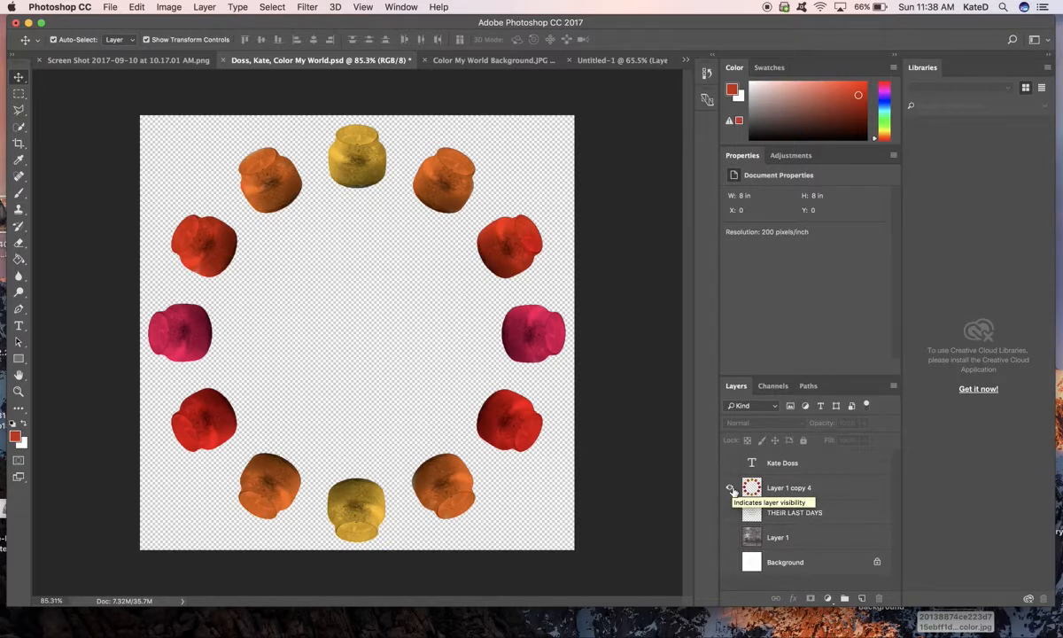
click(730, 537)
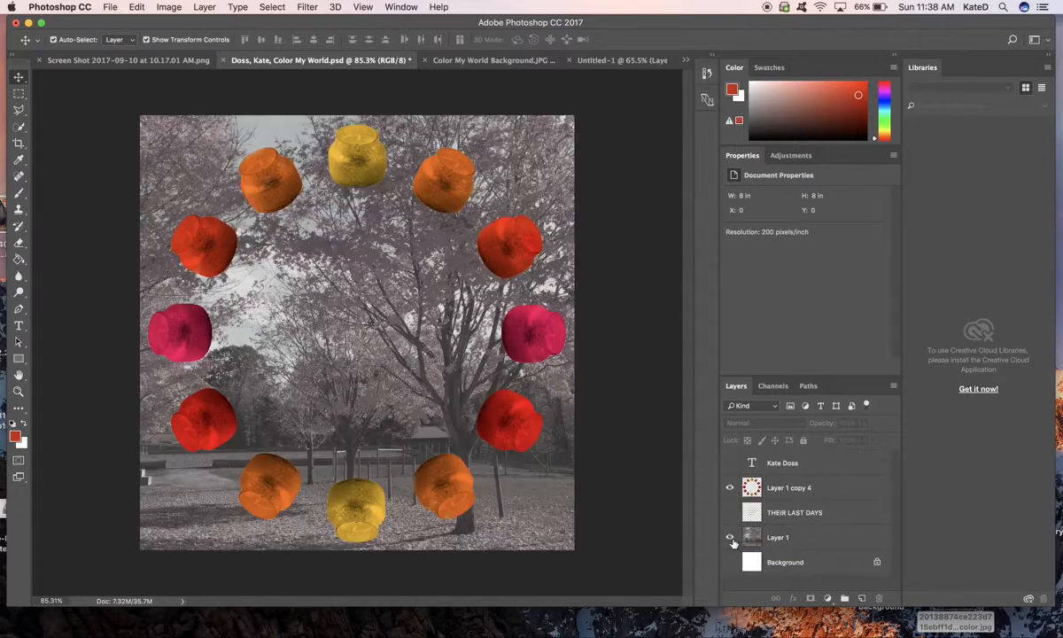
click(730, 489)
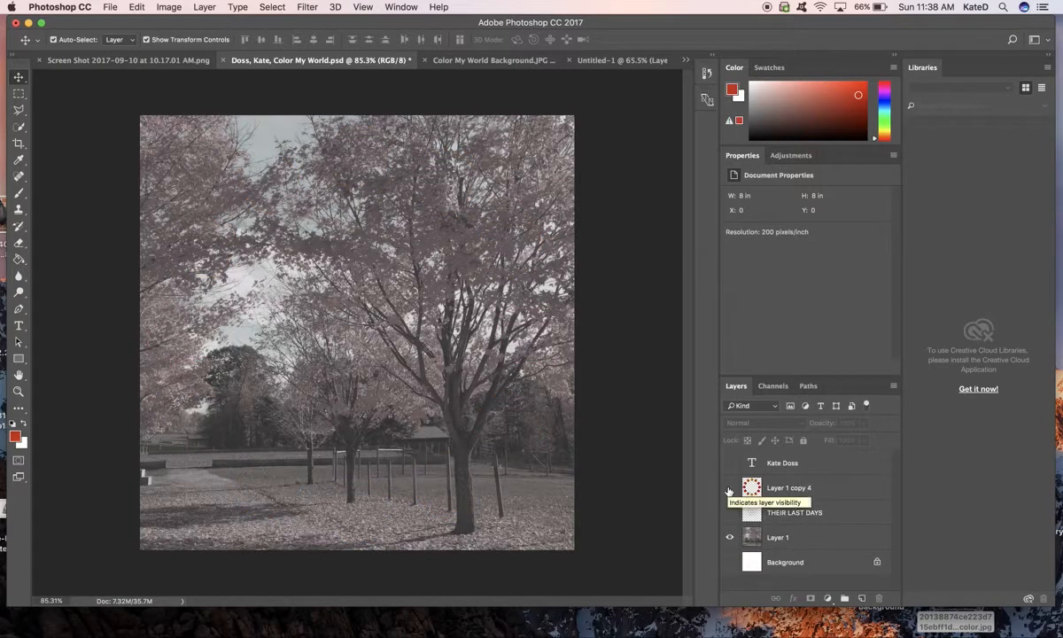
click(729, 489)
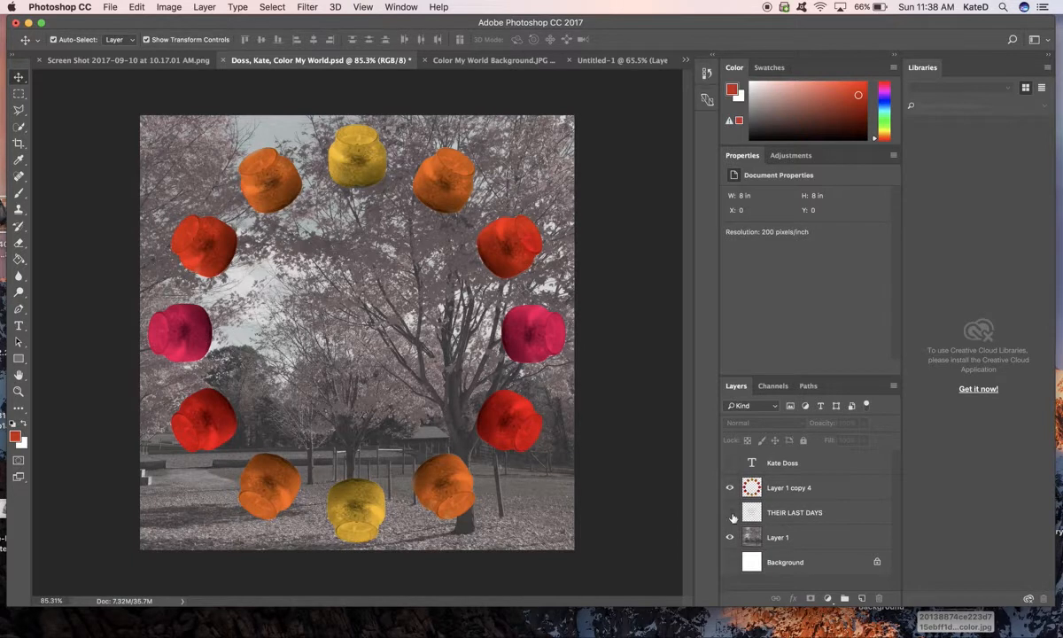
click(730, 514)
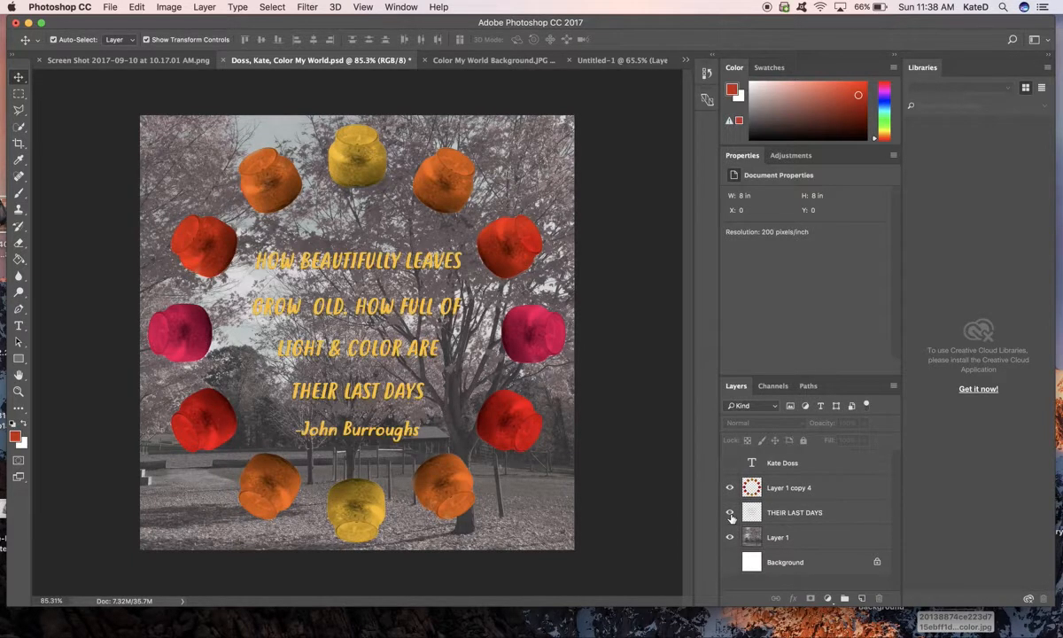
click(729, 562)
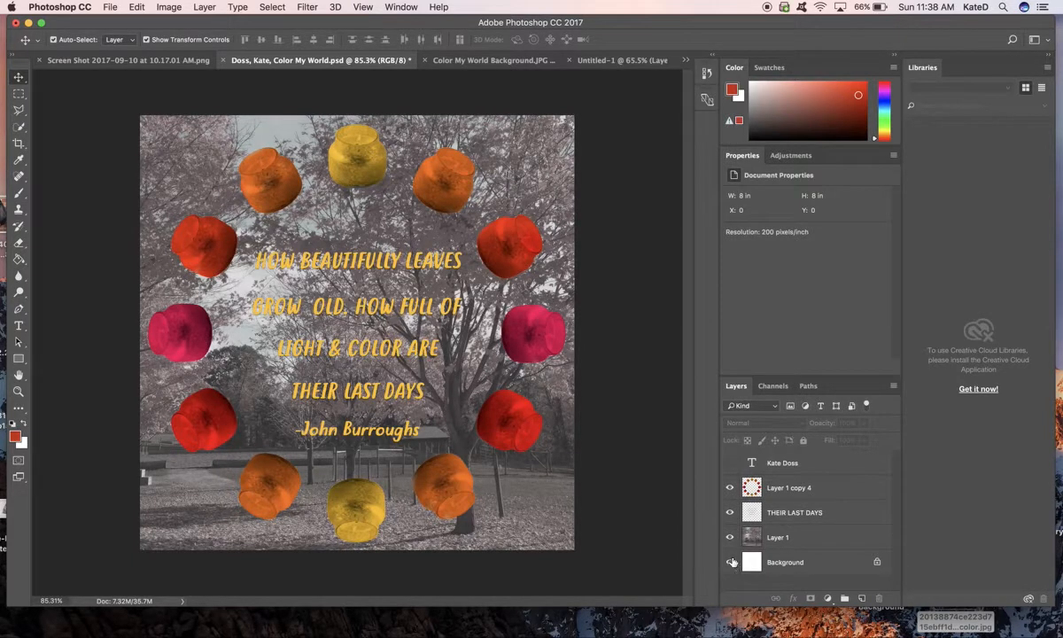
click(729, 462)
- In the candle screenshot image, refine the lower edge of the jar's selection with the Quick Selection tool
click(156, 63)
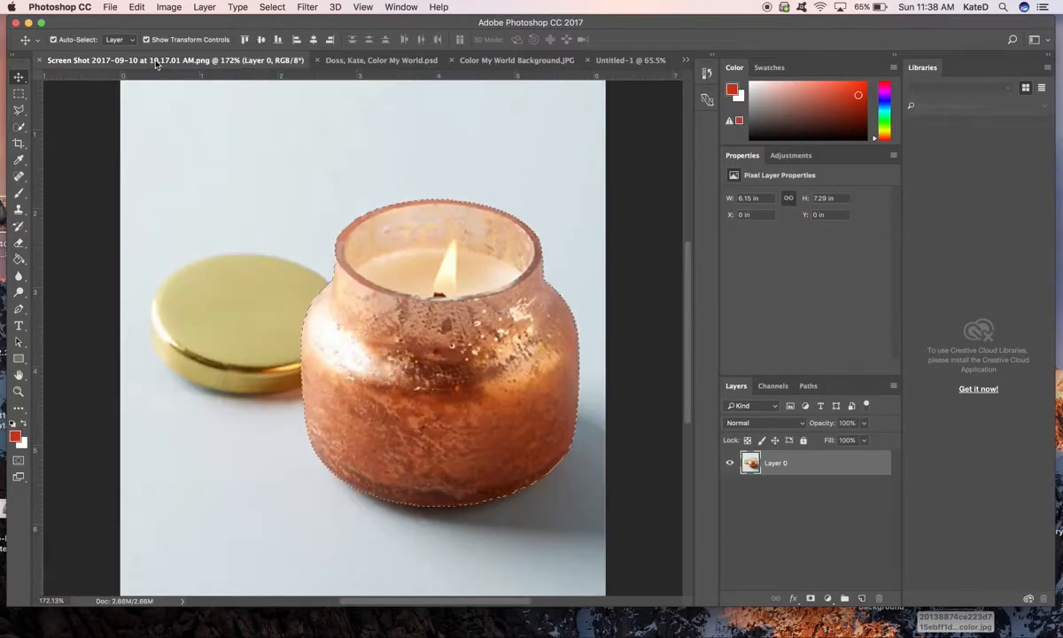
click(21, 126)
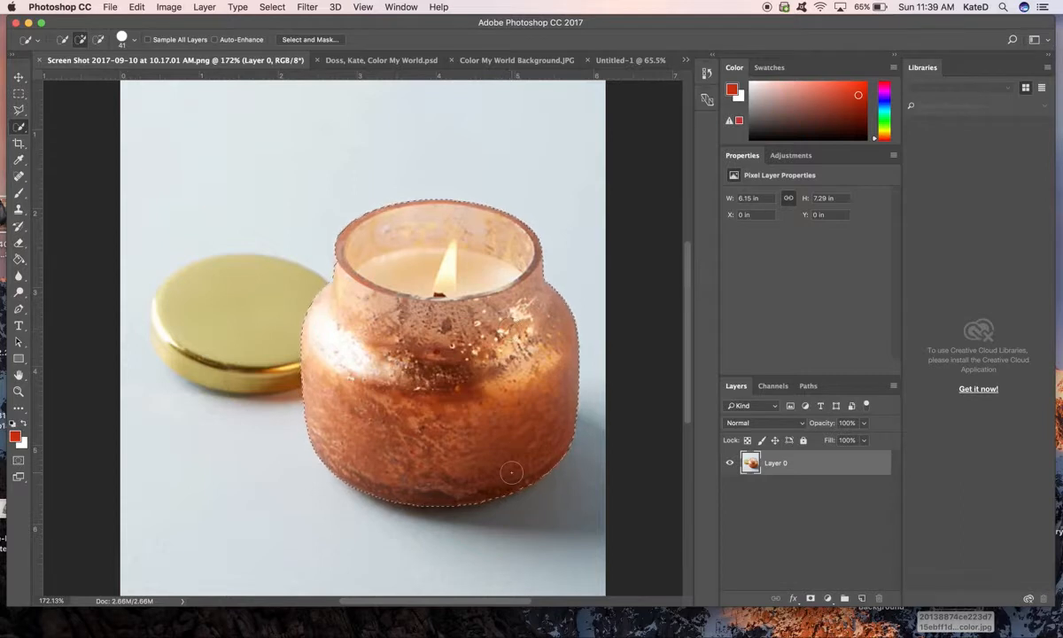
key(alt)
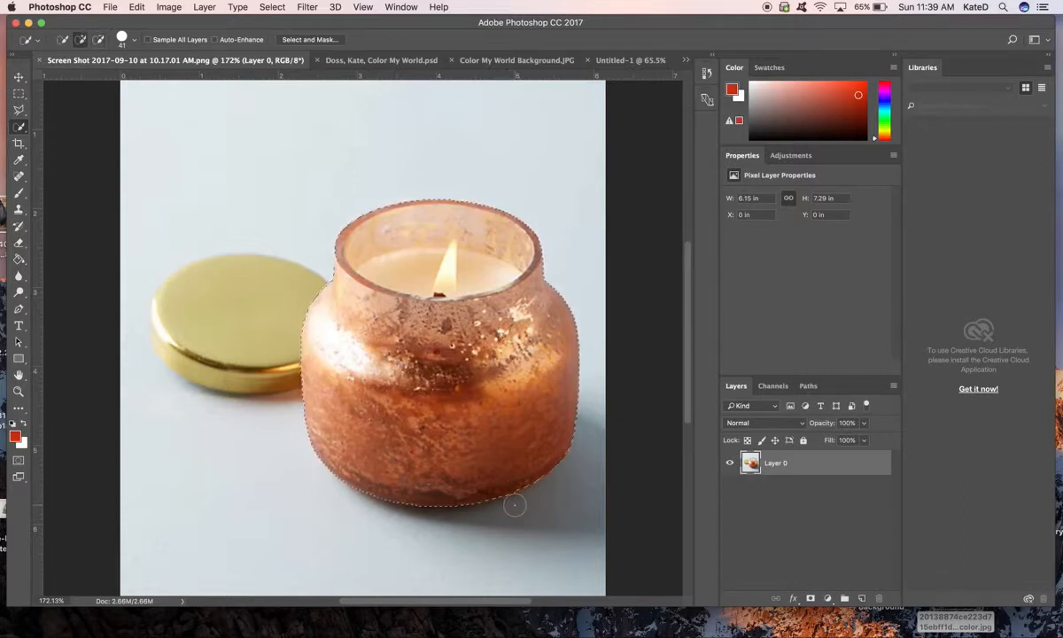
key(alt)
- Set up a new document from the recent custom preset of 8 x 8 inches at 200 pixels/inch
click(111, 8)
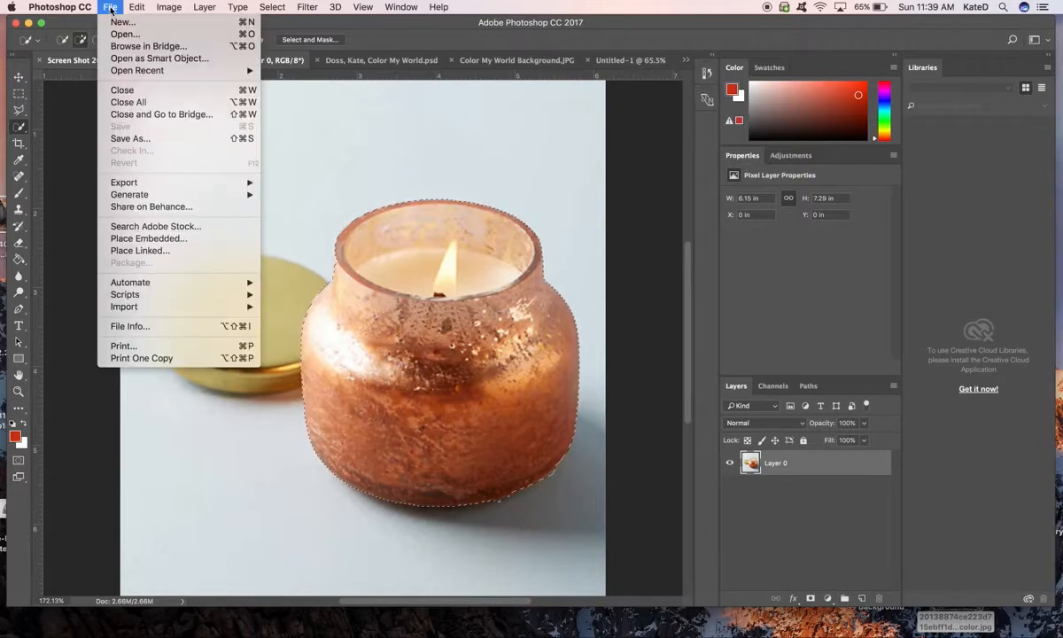
click(113, 22)
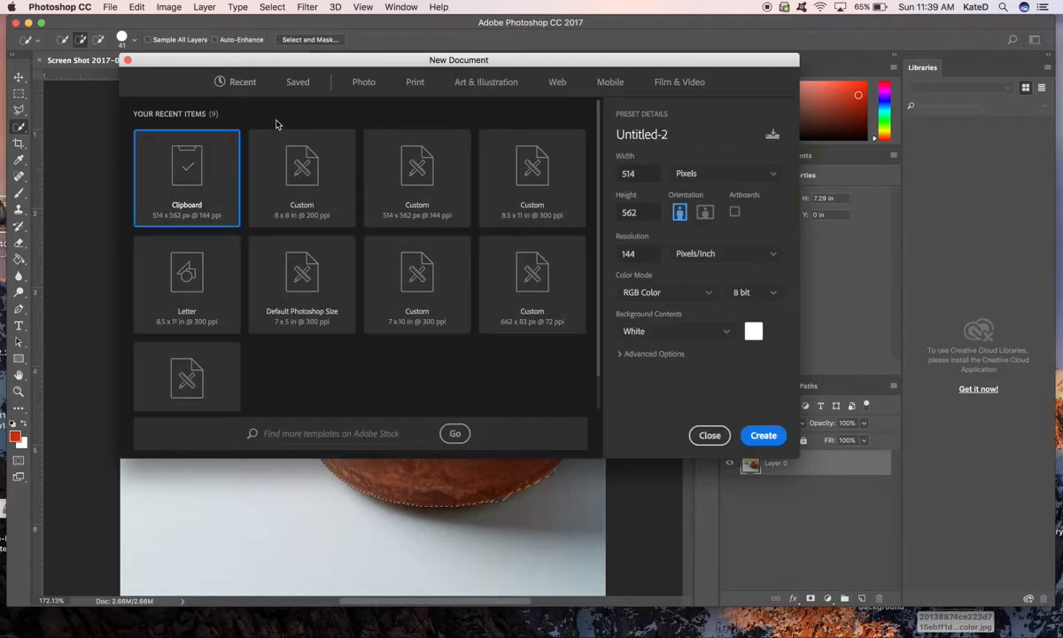
click(302, 207)
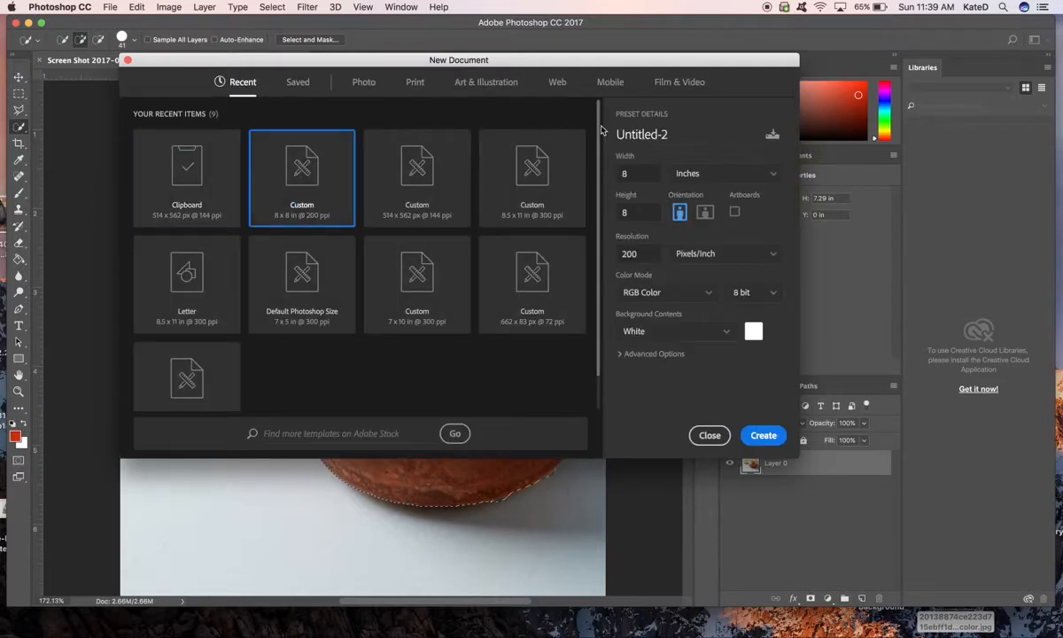
double_click(635, 179)
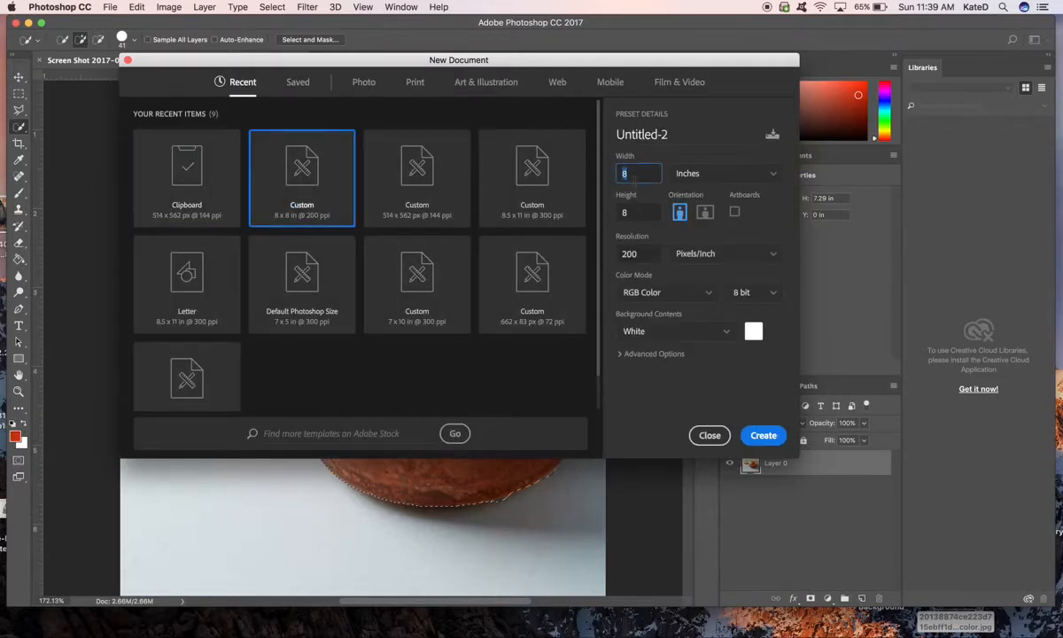
double_click(640, 212)
- Name the new document "Lastnam, Firstnam, Color My World" and create it
double_click(689, 120)
key(BackSpace)
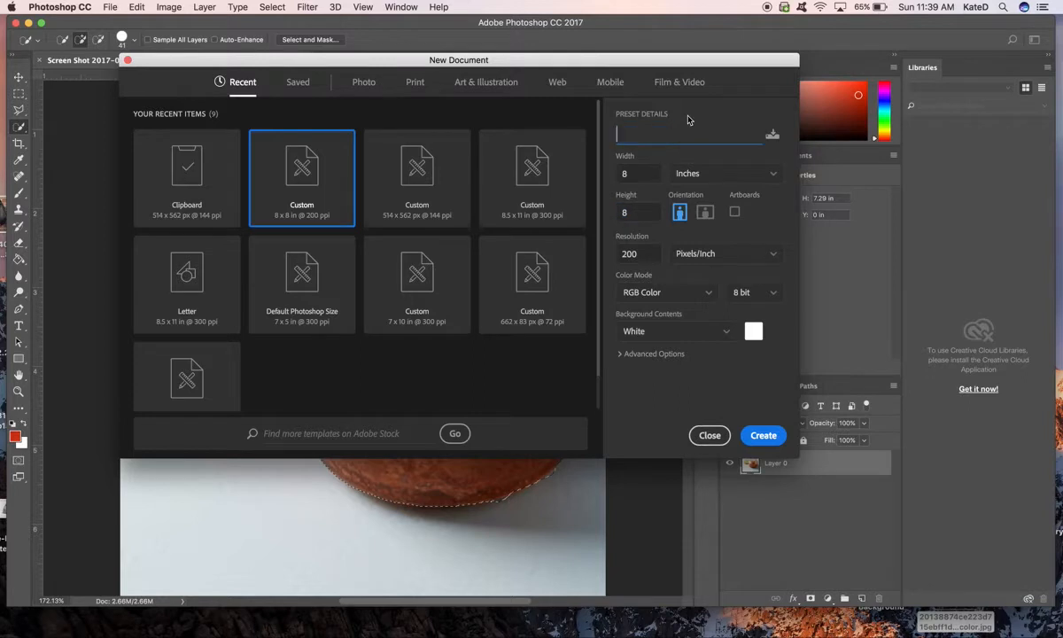
text(Lastnam, Firstnam)
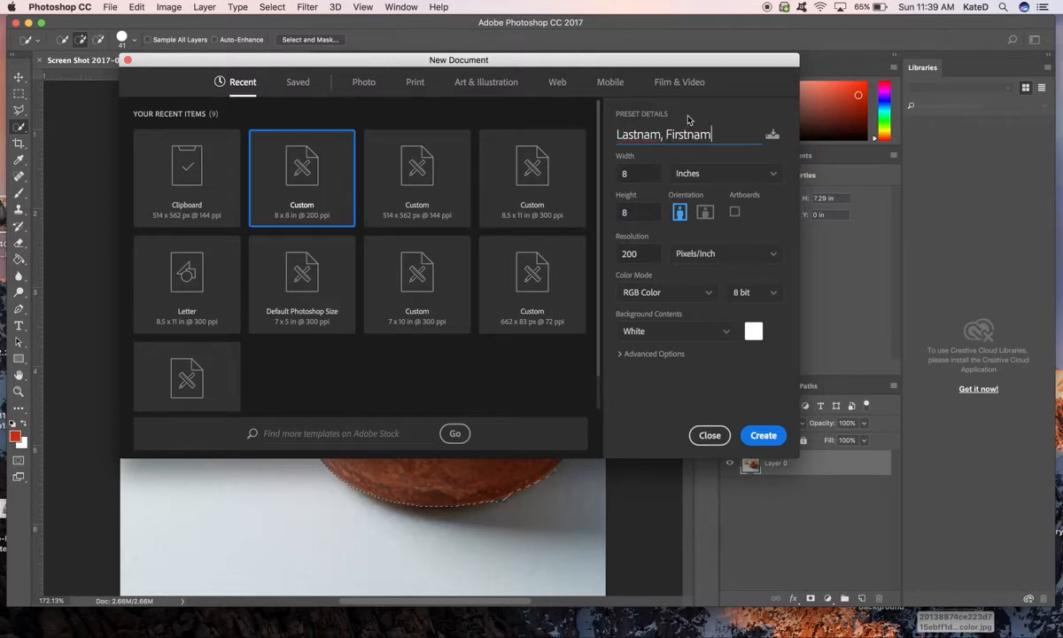
text(, Color My World)
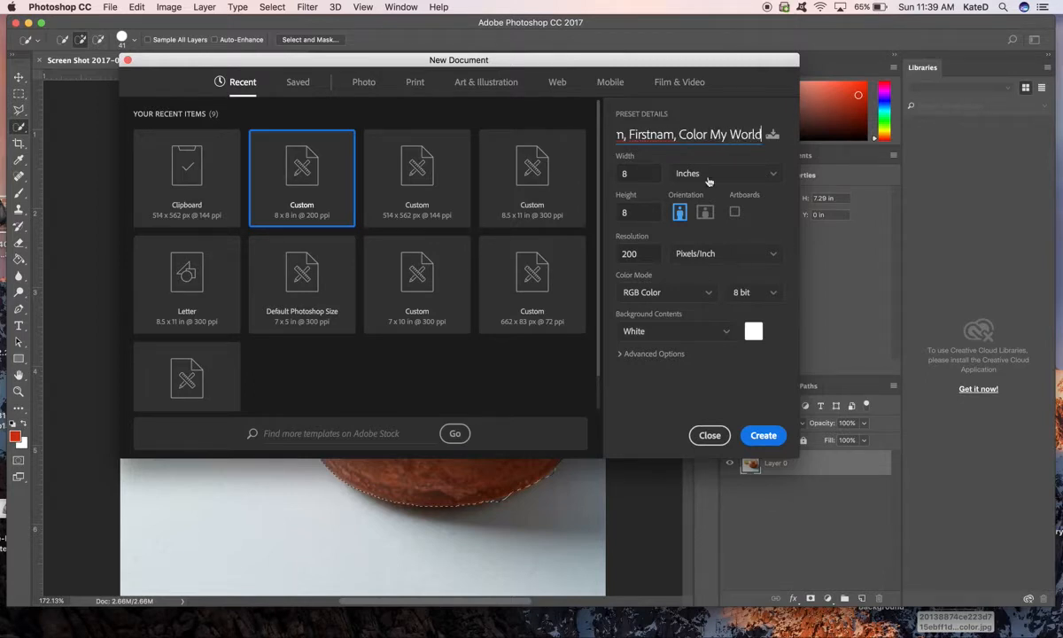
click(778, 434)
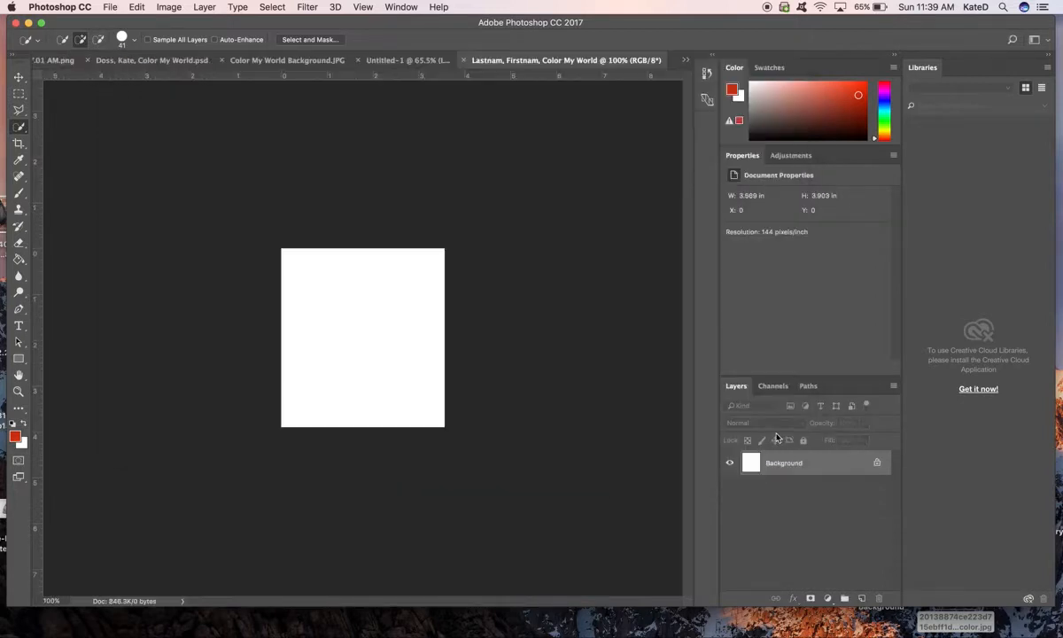
- Paste the copied candle jar into the new document and move it slightly to the left, to about X -0.09 in
scroll(337, 297, up, 5)
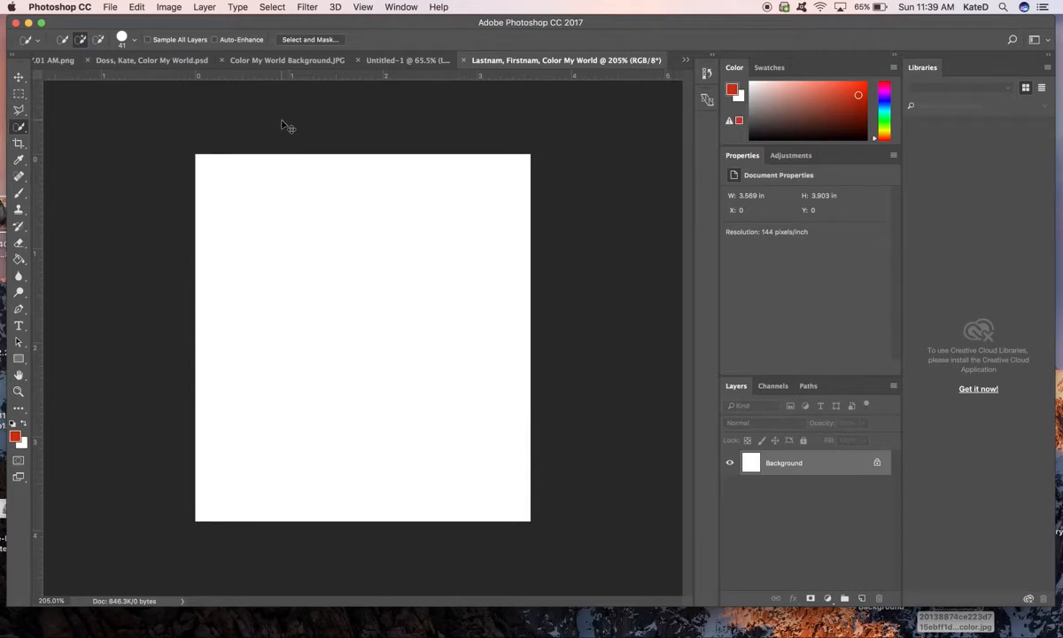
key(super+v)
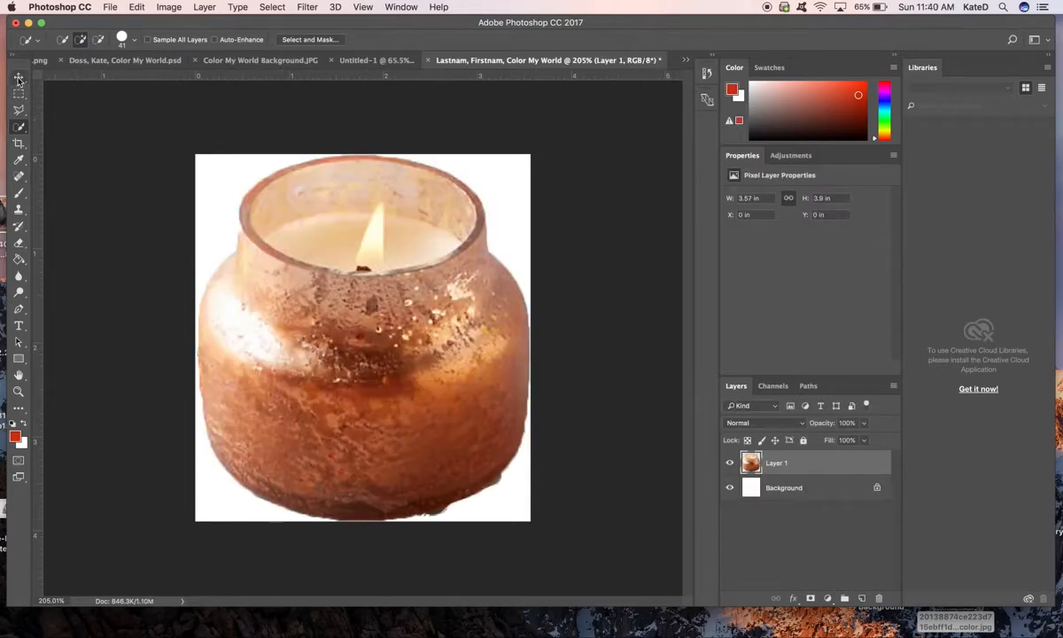
click(19, 78)
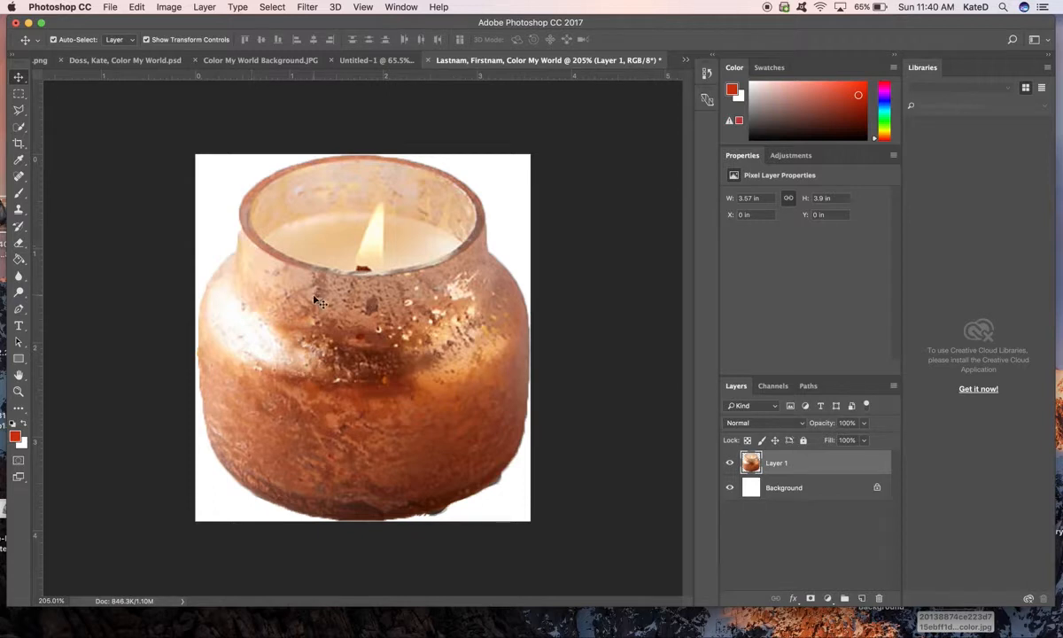
mouse_move(282, 187)
mouse_down()
mouse_move(358, 266)
mouse_move(355, 290)
mouse_move(301, 270)
mouse_move(348, 293)
mouse_move(290, 187)
mouse_up()
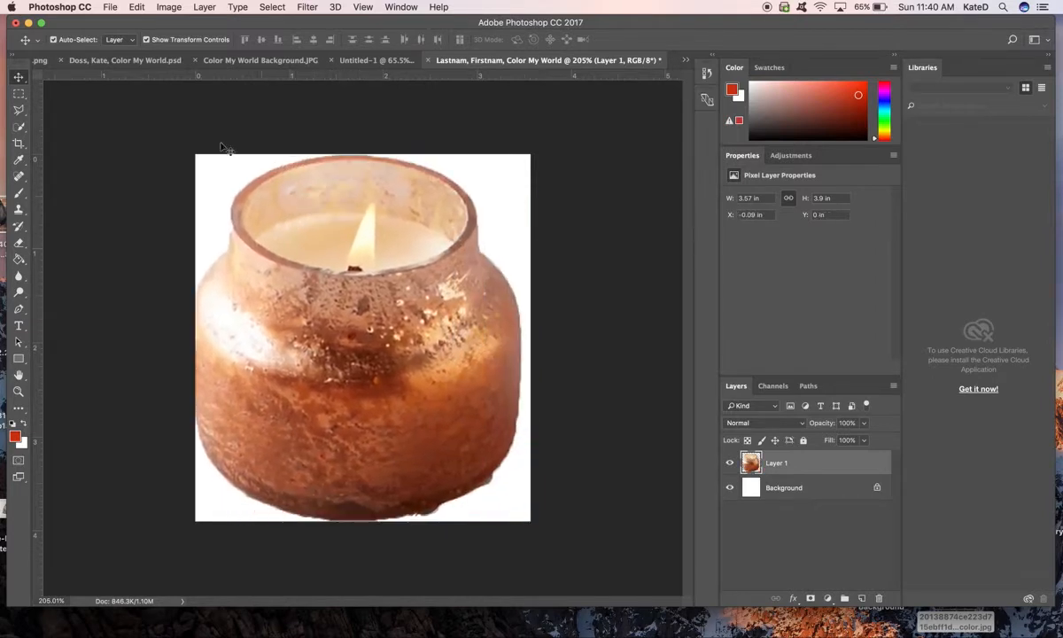
- Enable the transform controls for the Move tool and turn on the display of Extras
click(147, 40)
click(364, 6)
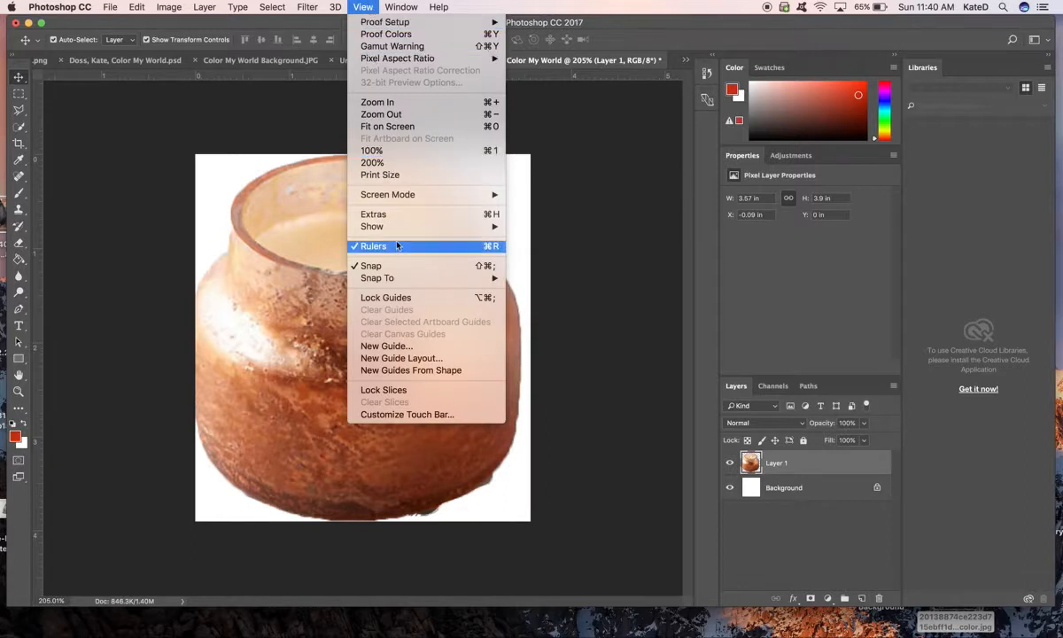
click(391, 215)
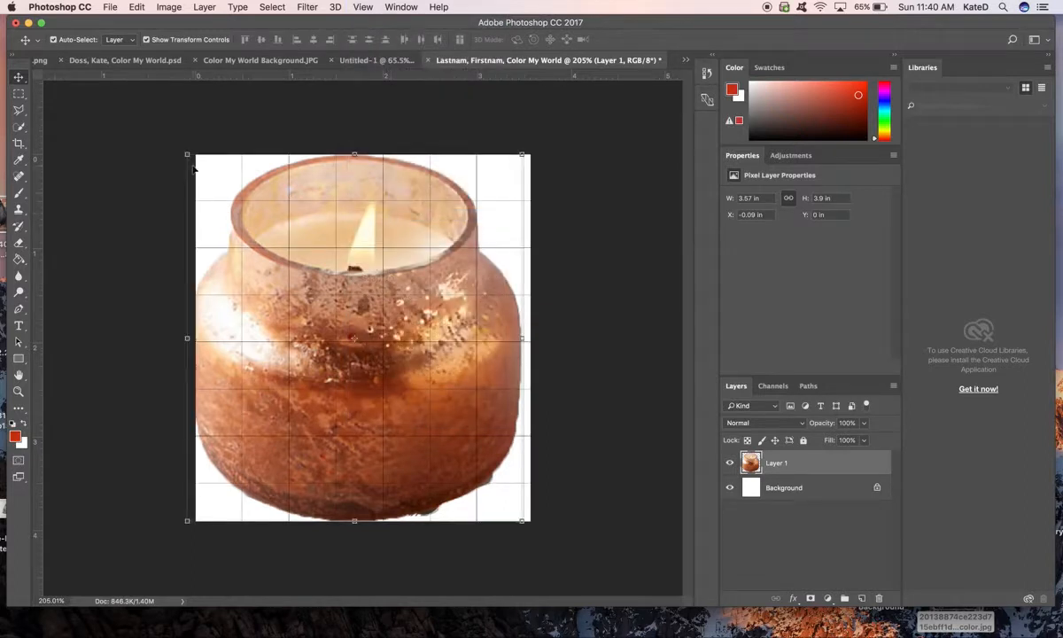
- Scale the candle to about 0.55 x 0.6 in and place it centred near the canvas's top edge
drag(186, 154, 367, 189)
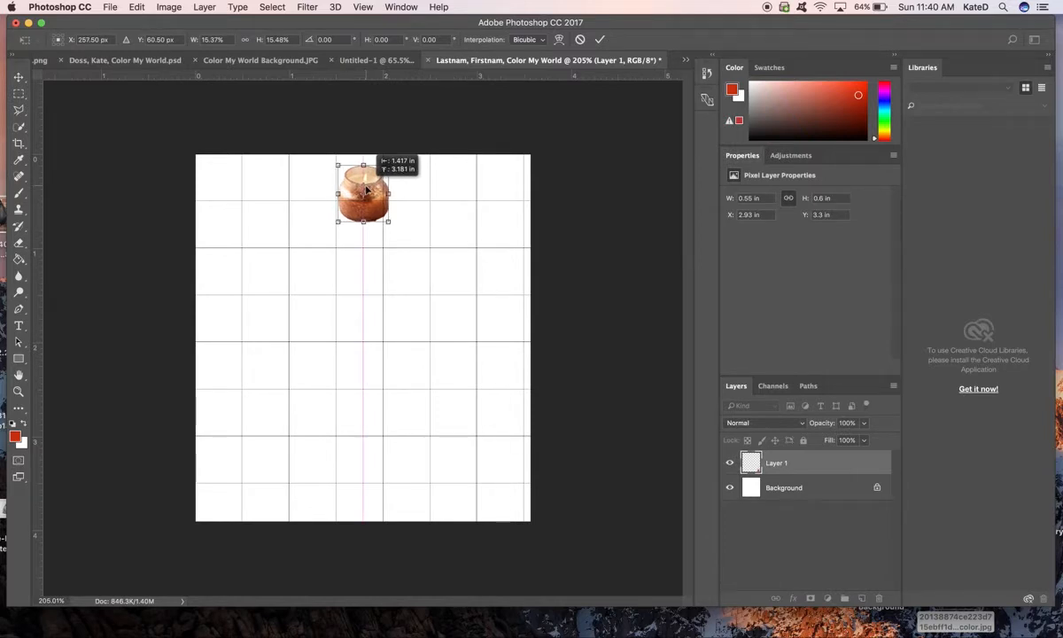
drag(366, 188, 365, 190)
key(Return)
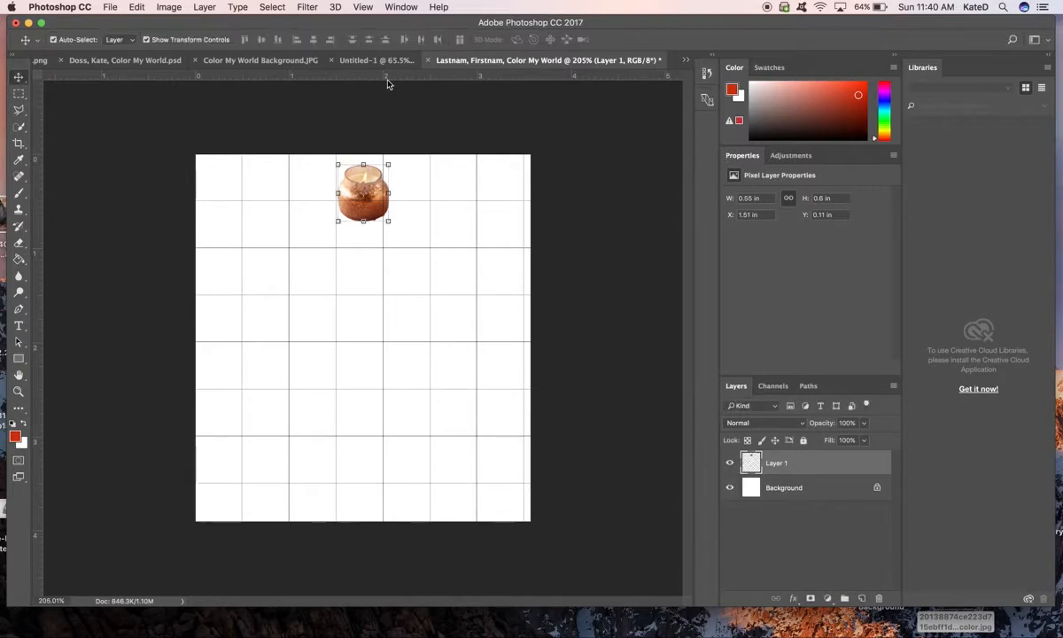
- Hide the grid over the canvas while keeping the other Extras shown
click(363, 6)
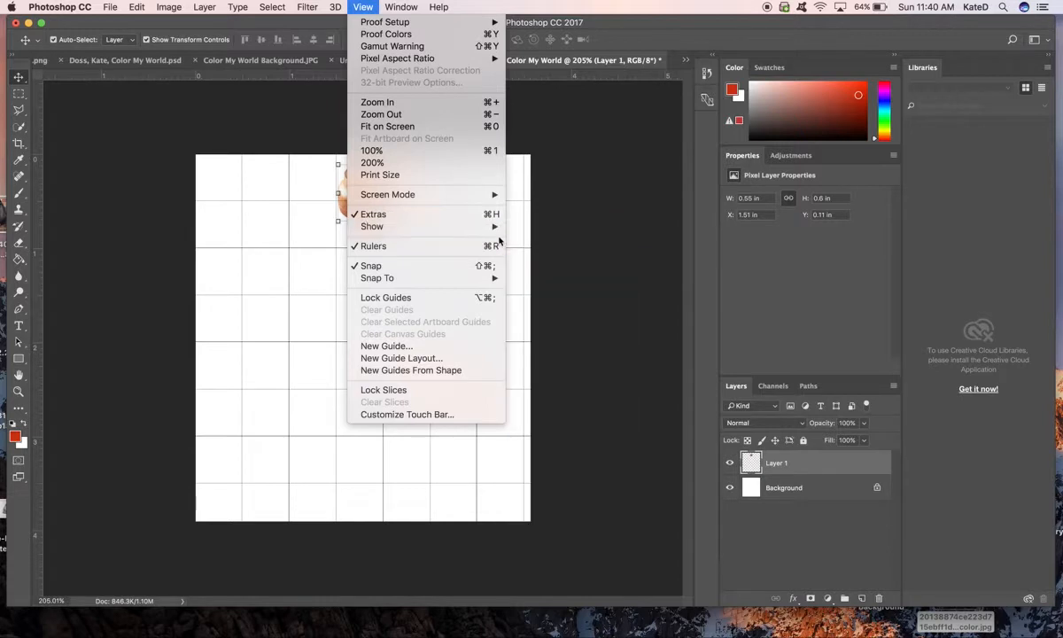
mouse_move(498, 226)
click(525, 264)
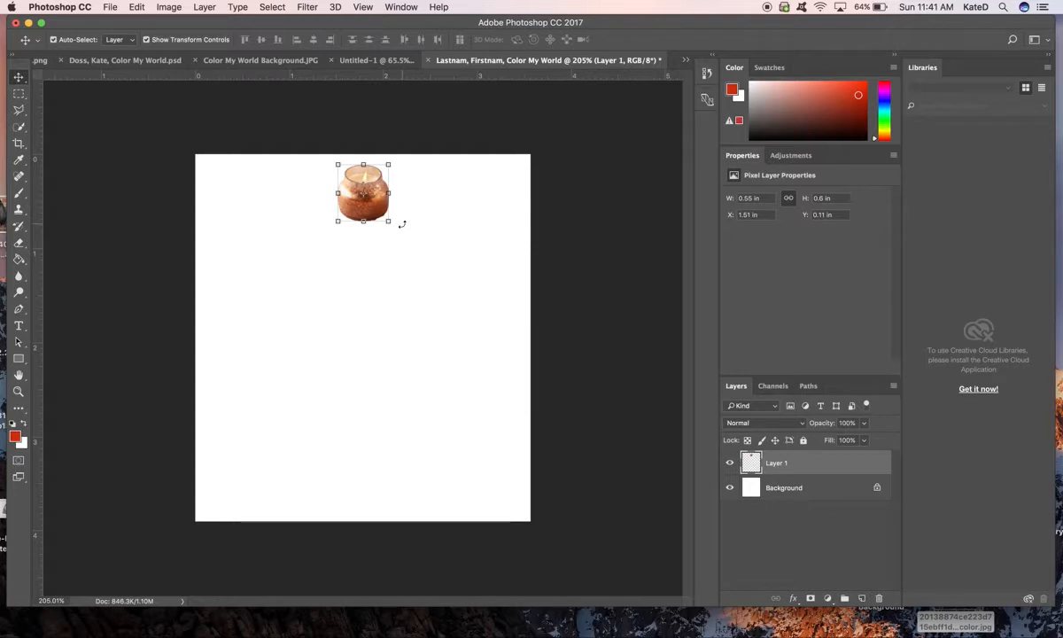
- In the Untitled-1 document, duplicate the candle layer Layer 1 and delete the older Layer 1 copy
click(164, 60)
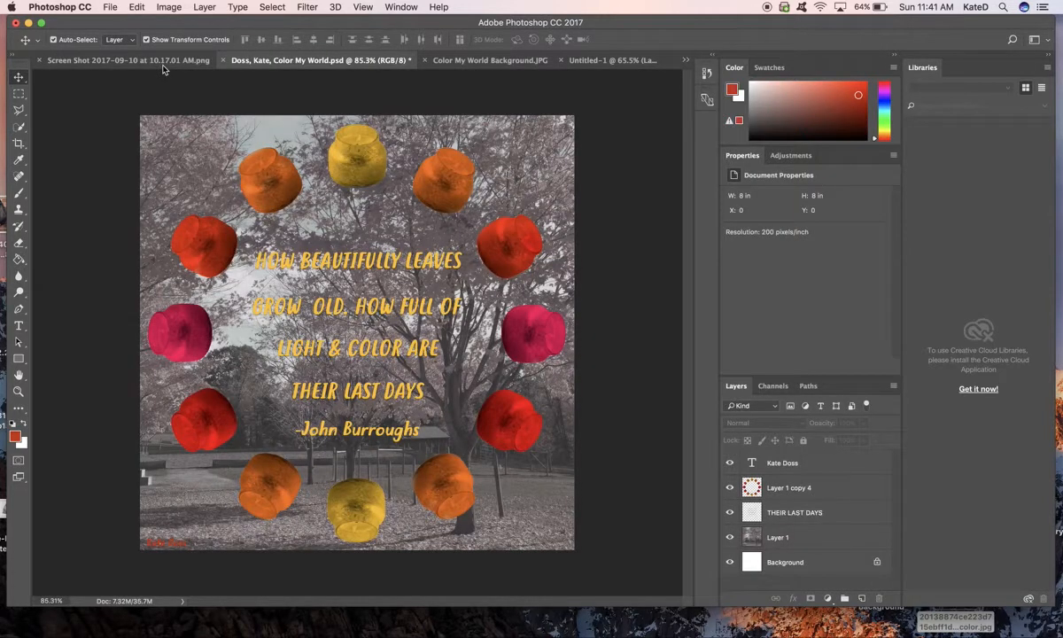
click(577, 60)
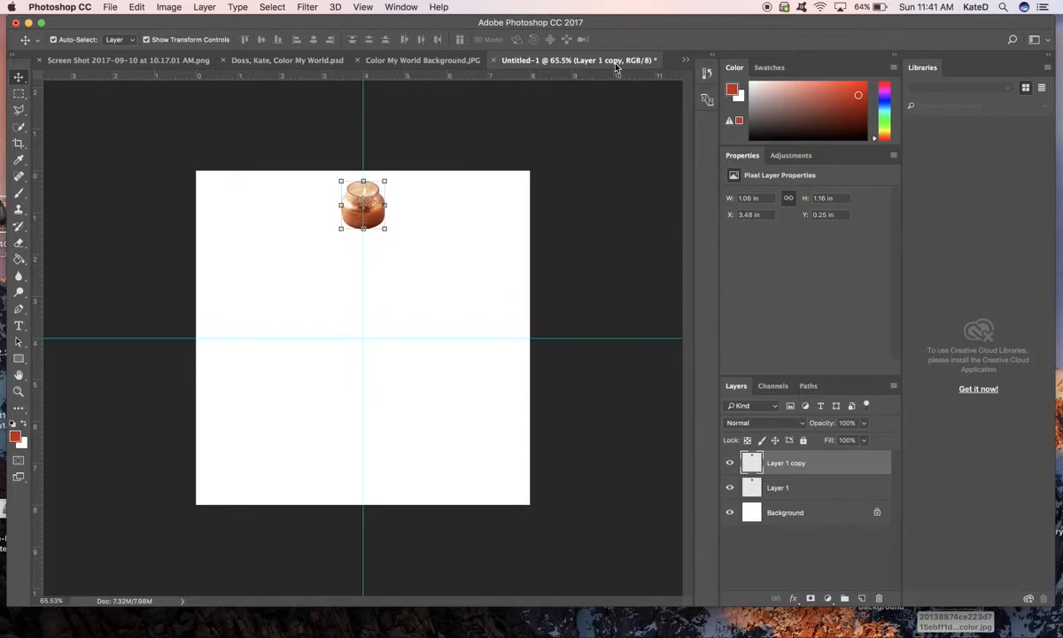
click(787, 490)
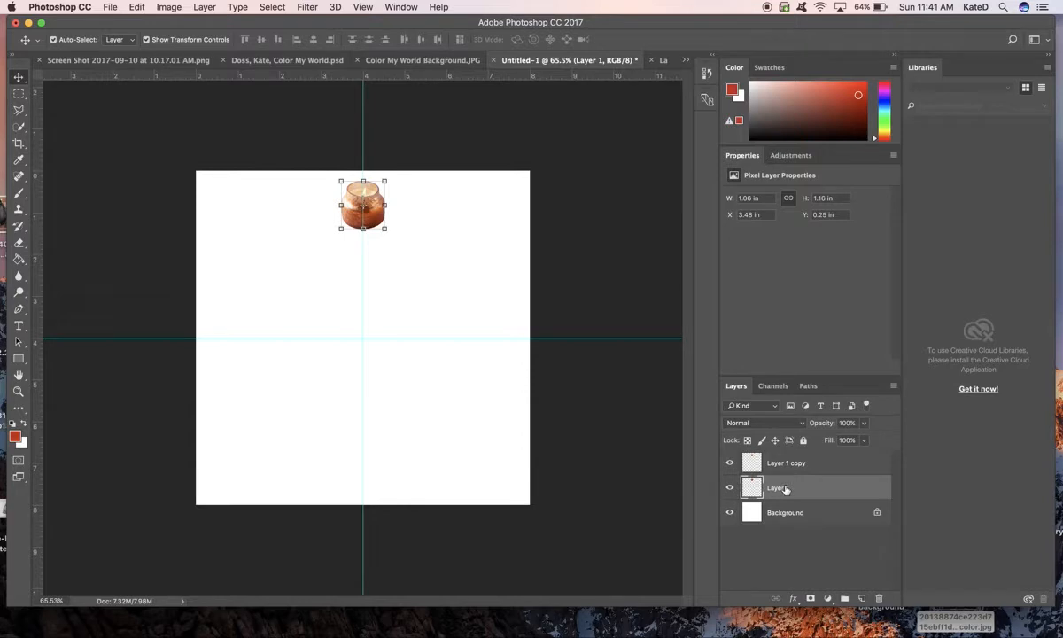
right_click(785, 489)
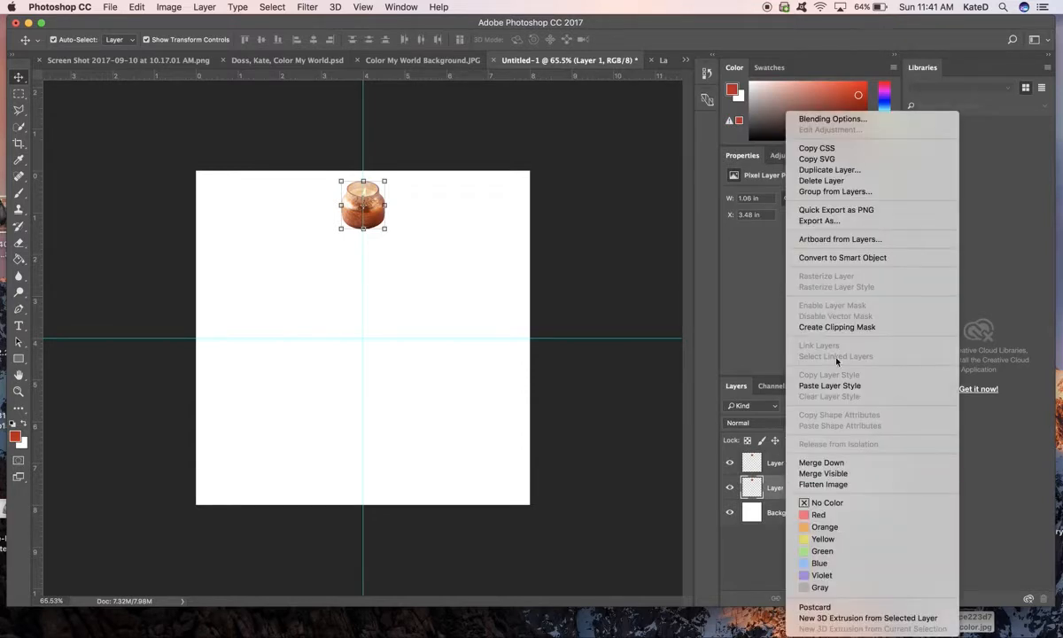
click(848, 171)
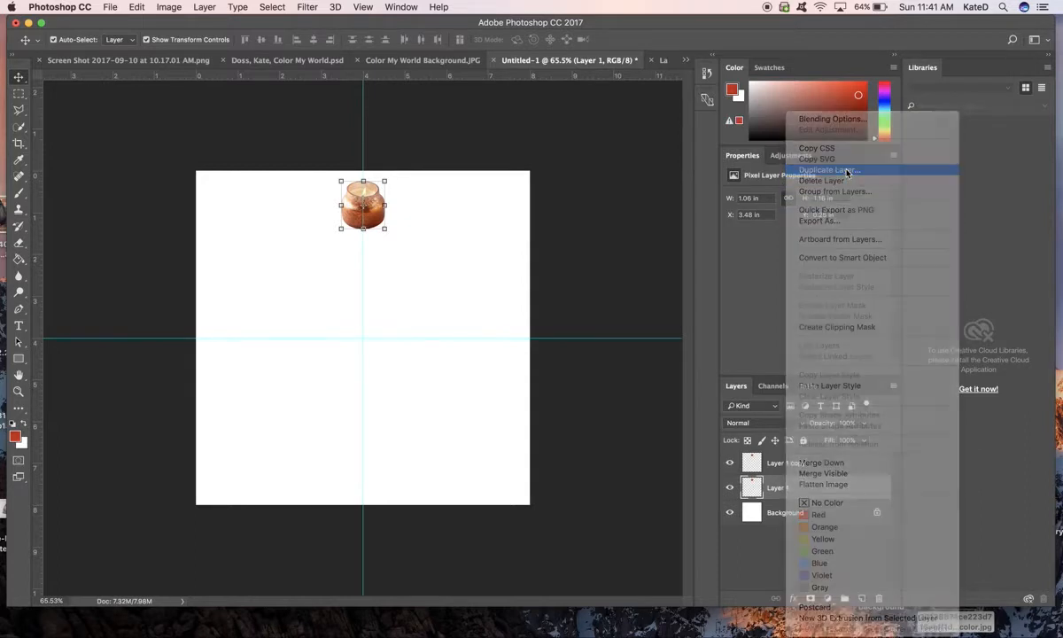
click(650, 269)
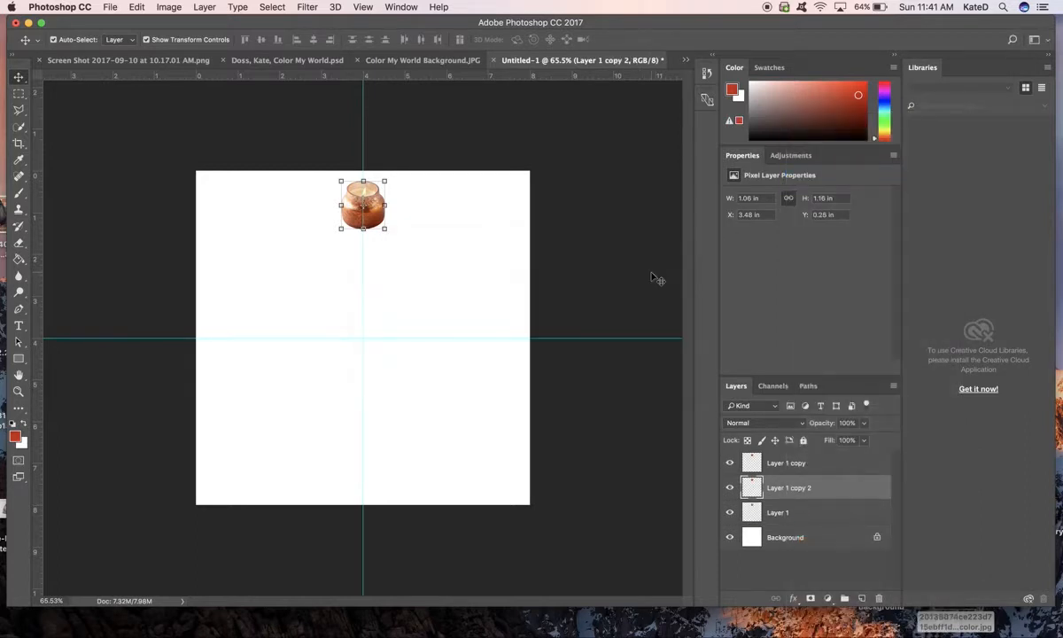
drag(800, 467, 877, 601)
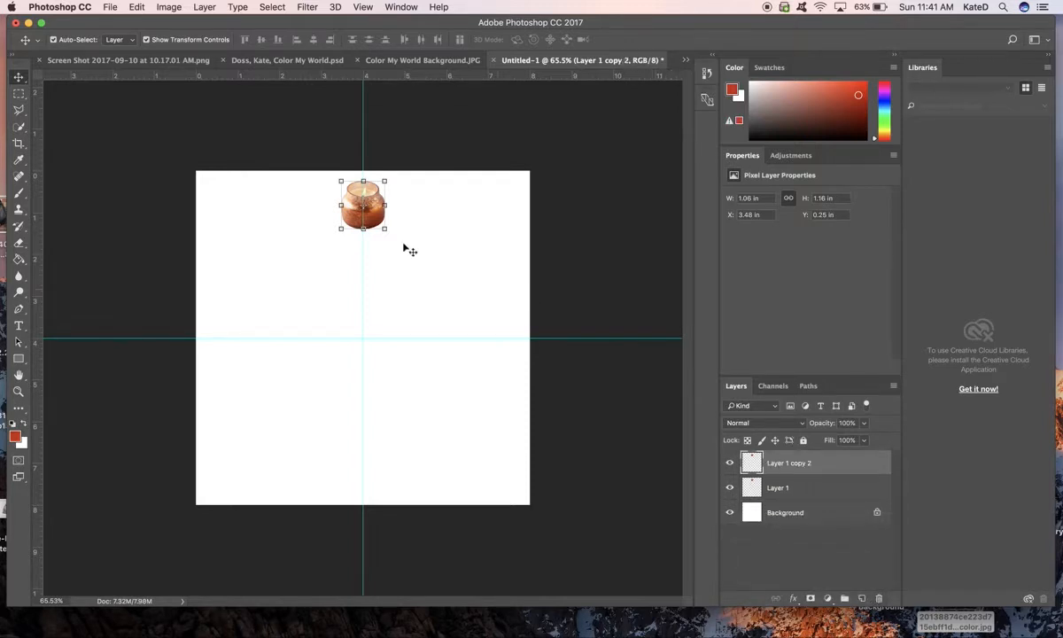
- Start a free transform on the candle copy and move its reference point to the guides' intersection at the canvas centre
key(super+plus)
key(super+plus)
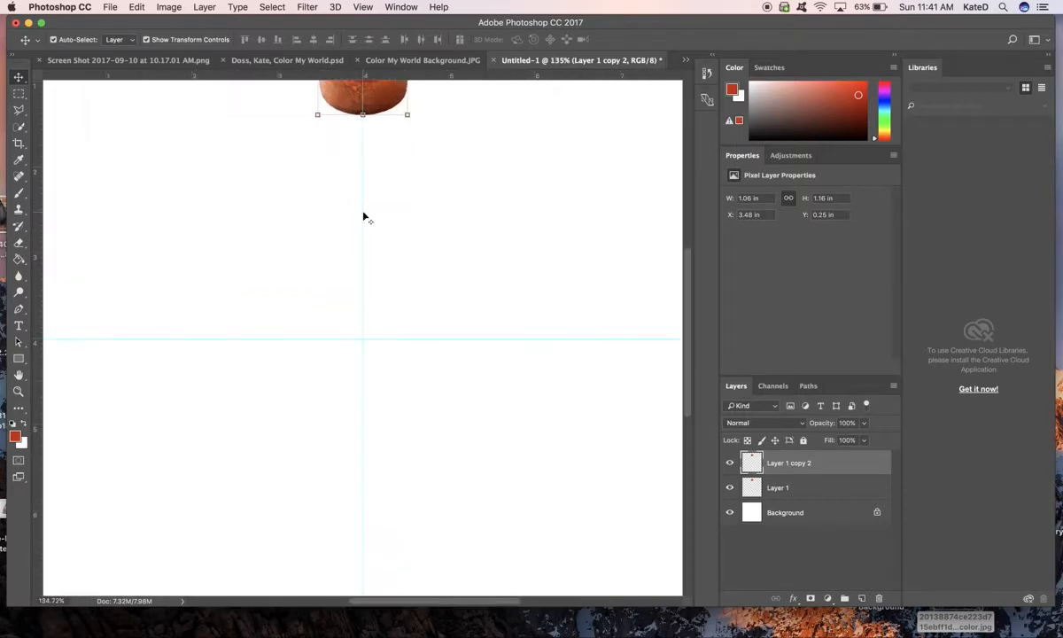
scroll(363, 213, up, 5)
key(super+t)
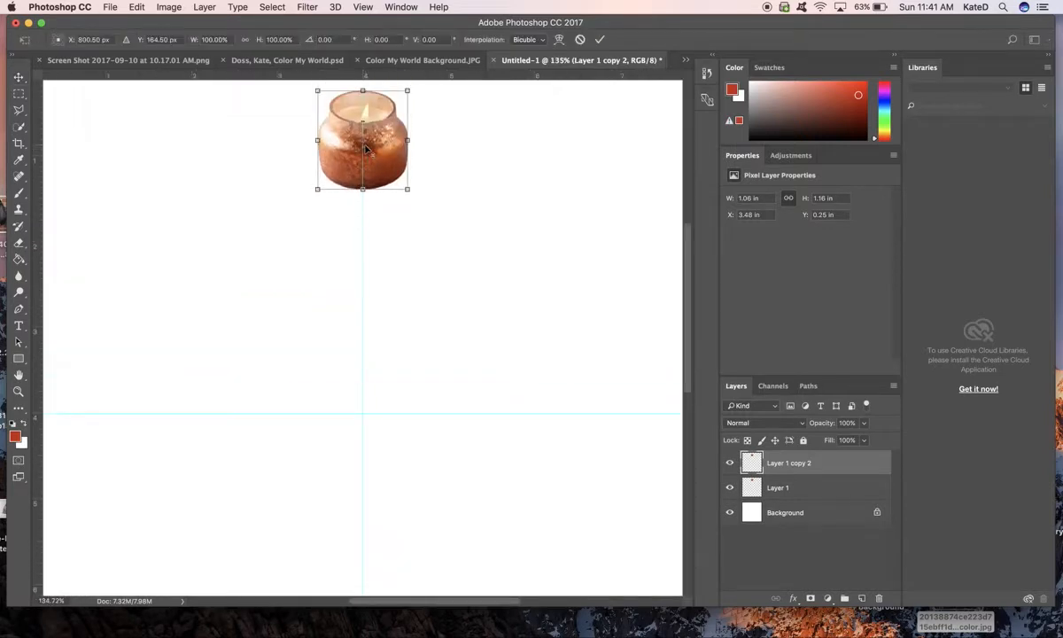
drag(365, 152, 363, 256)
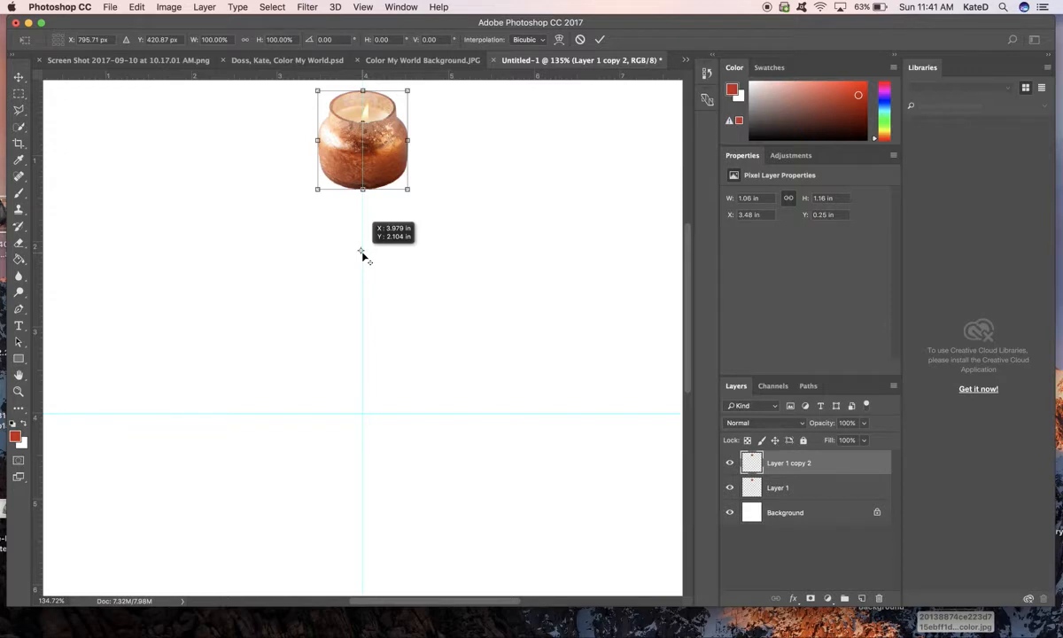
drag(364, 257, 363, 415)
- Rotate the candle copy half a turn about the canvas centre so it sits upside down opposite the original
scroll(364, 416, down, 2)
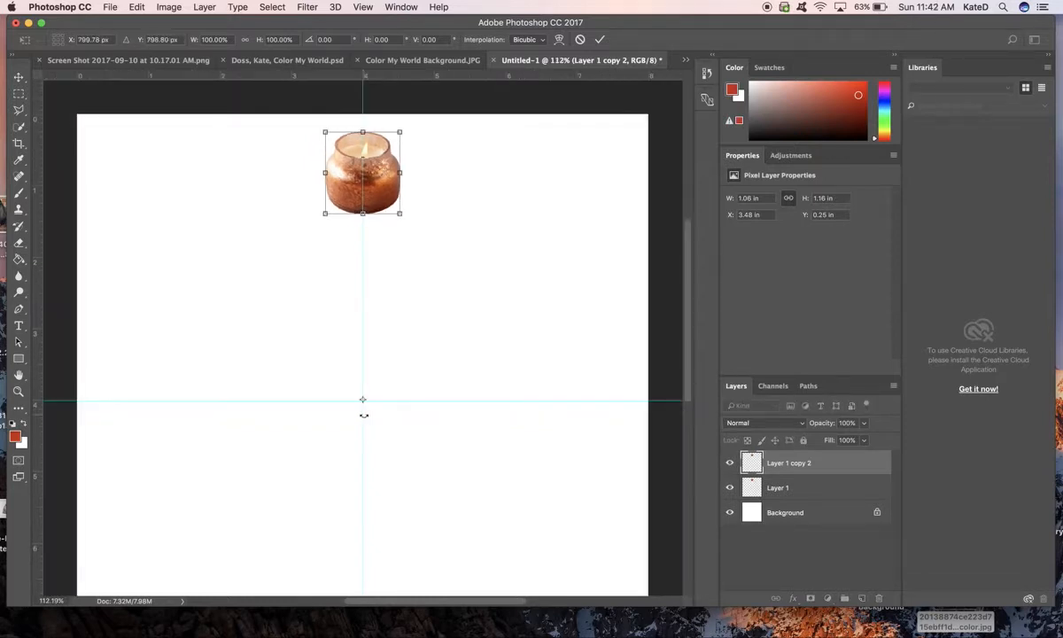
scroll(363, 415, down, 2)
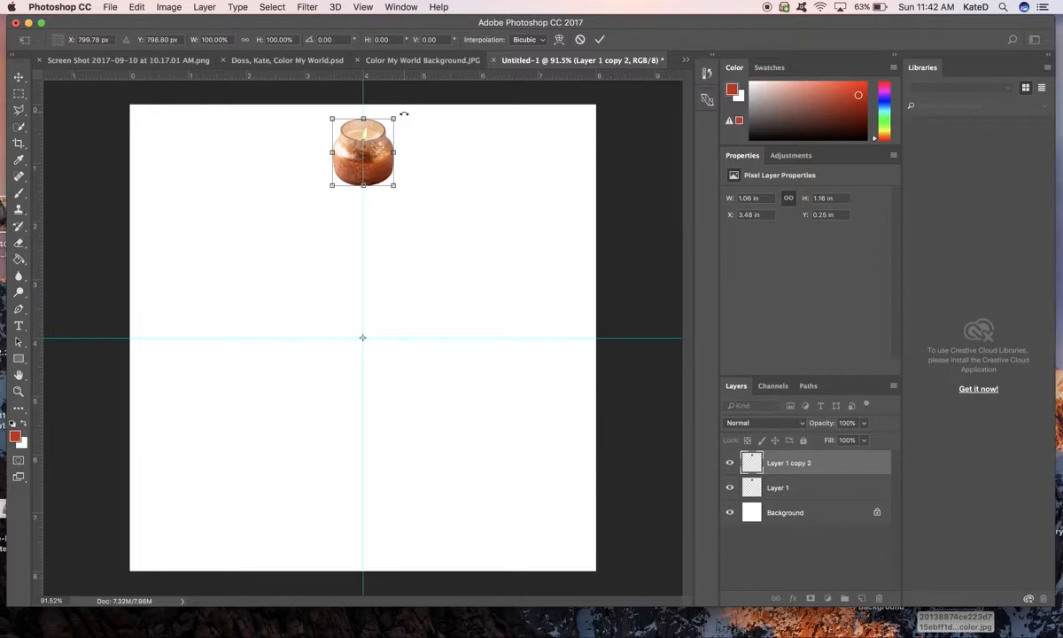
drag(404, 113, 351, 497)
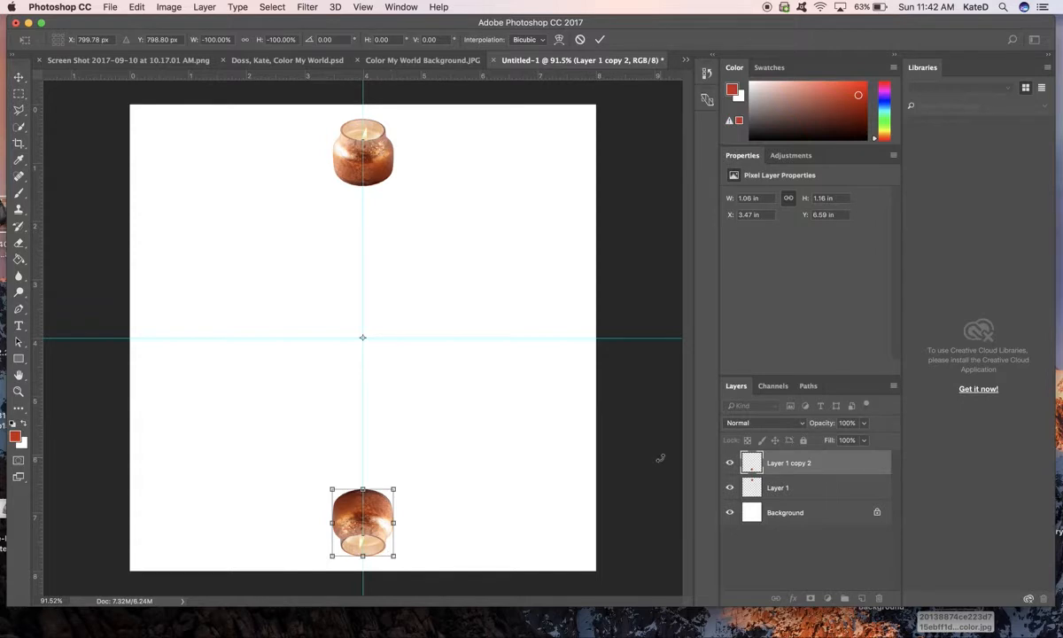
key(Return)
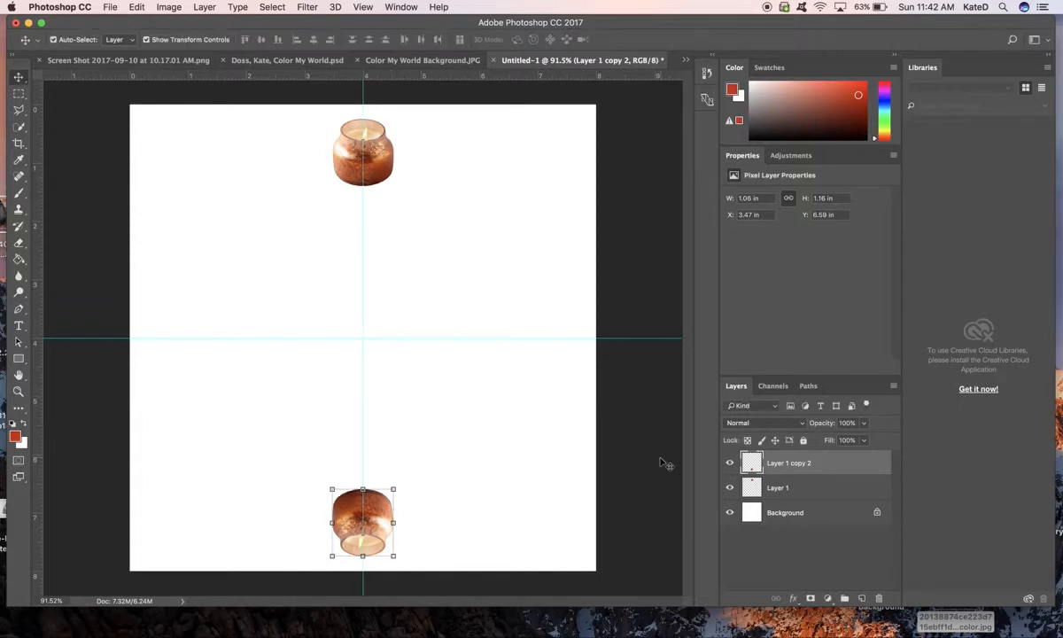
- Merge the two candle layers, Layer 1 and Layer 1 copy 2, into one layer
shift+click(826, 488)
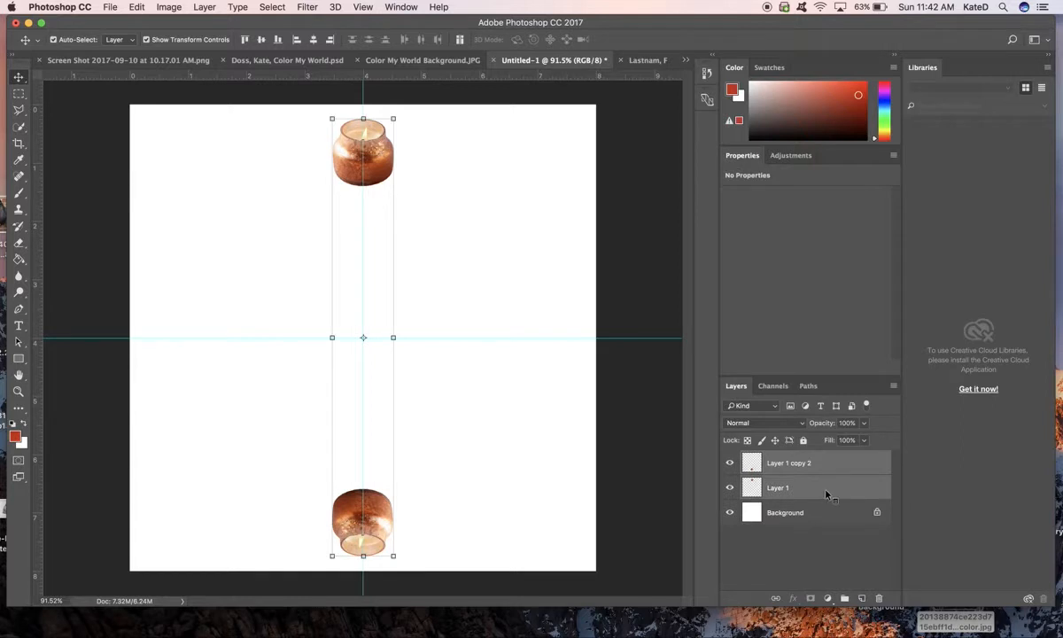
right_click(826, 493)
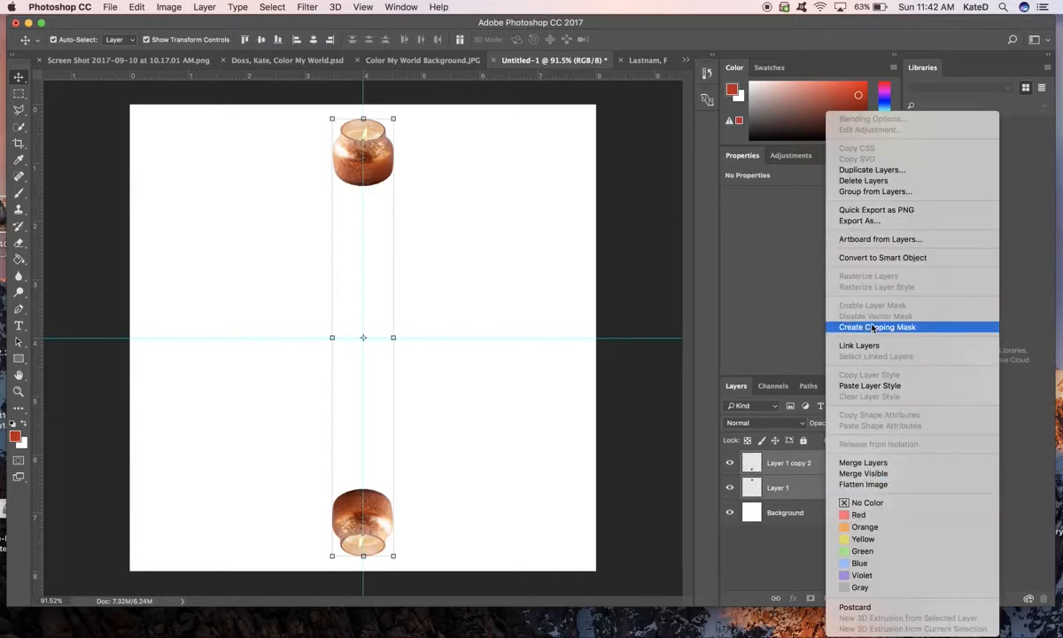
click(876, 466)
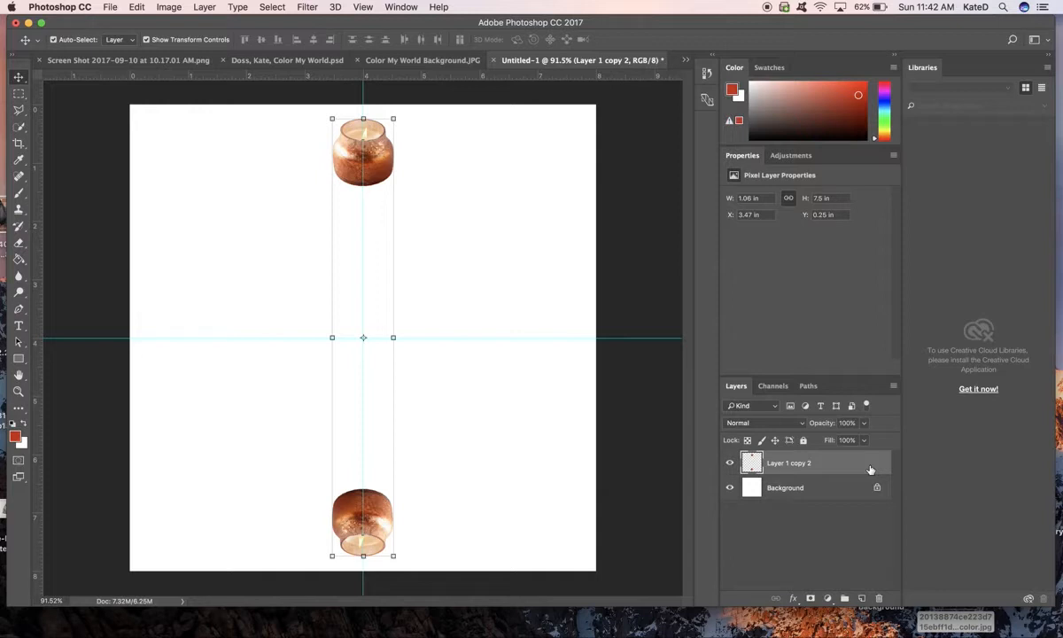
- Duplicate the merged candle pair and rotate the copy 90° about the canvas centre
right_click(871, 470)
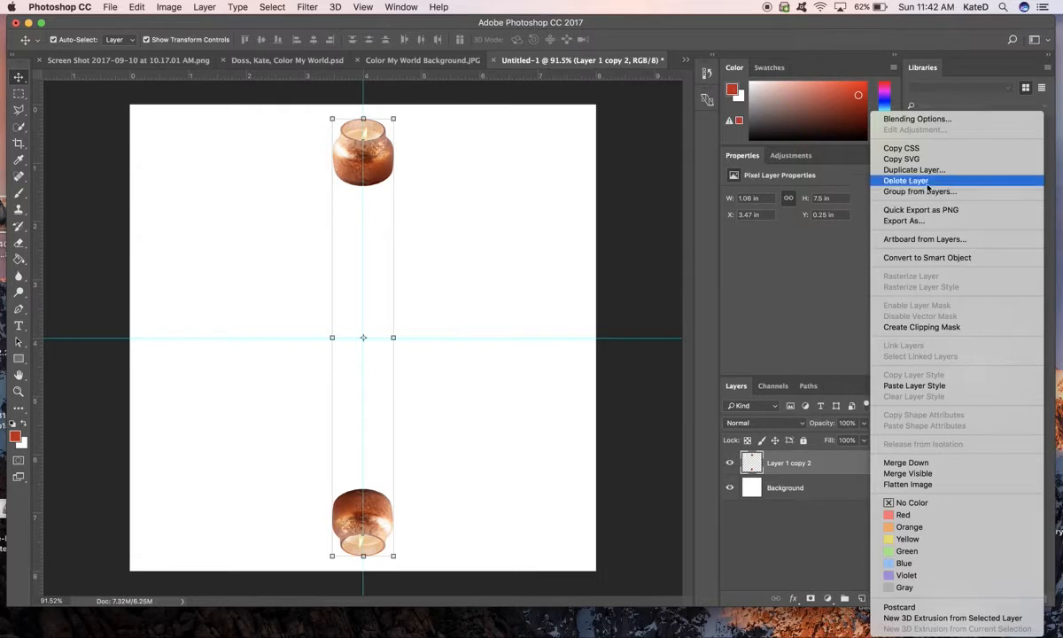
click(928, 170)
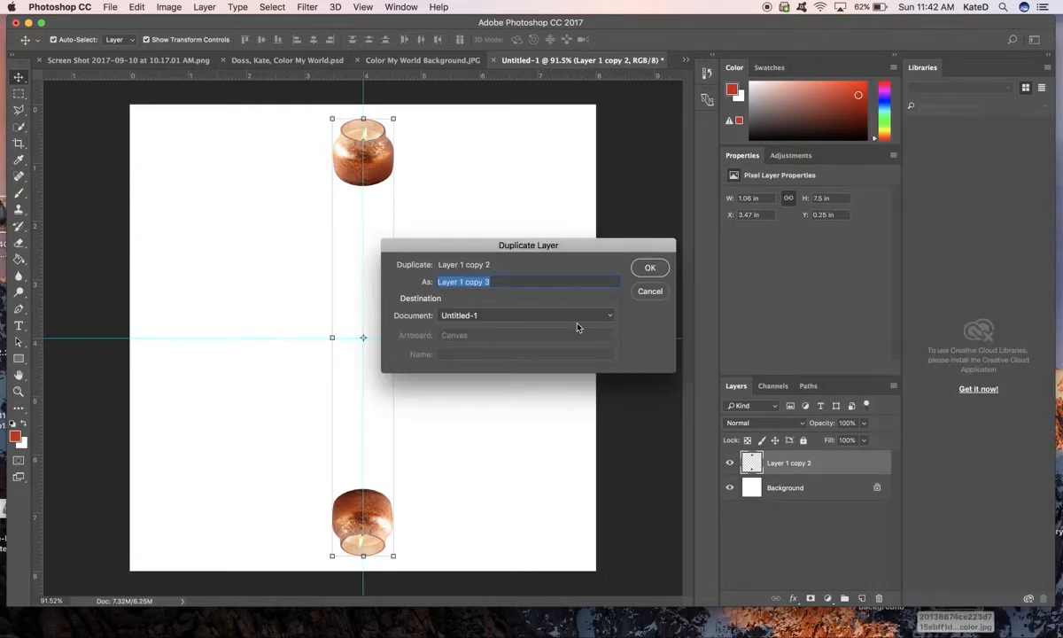
click(648, 270)
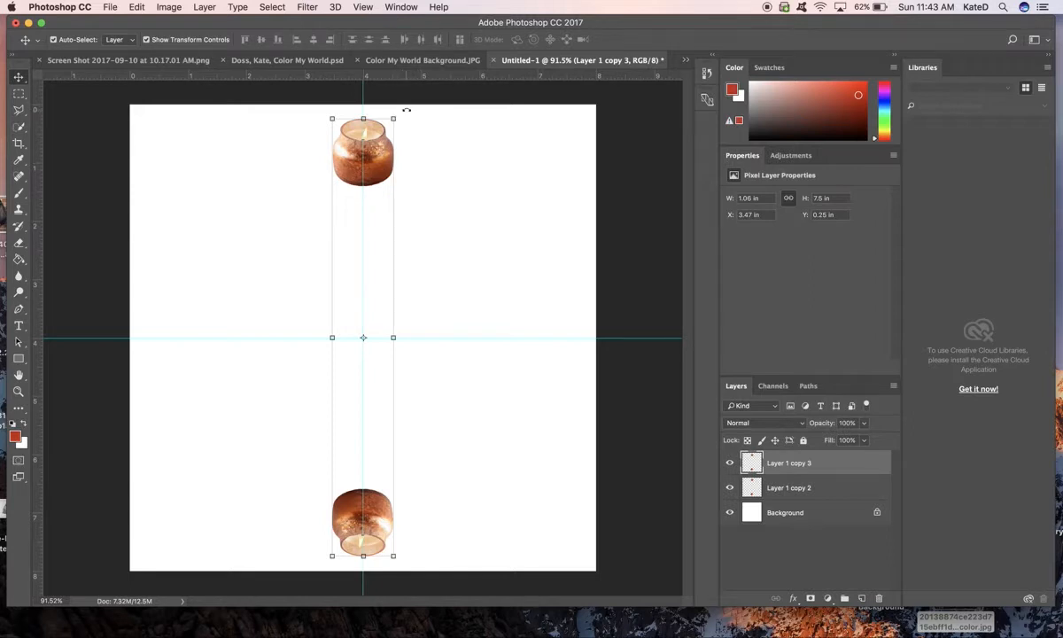
drag(404, 110, 499, 356)
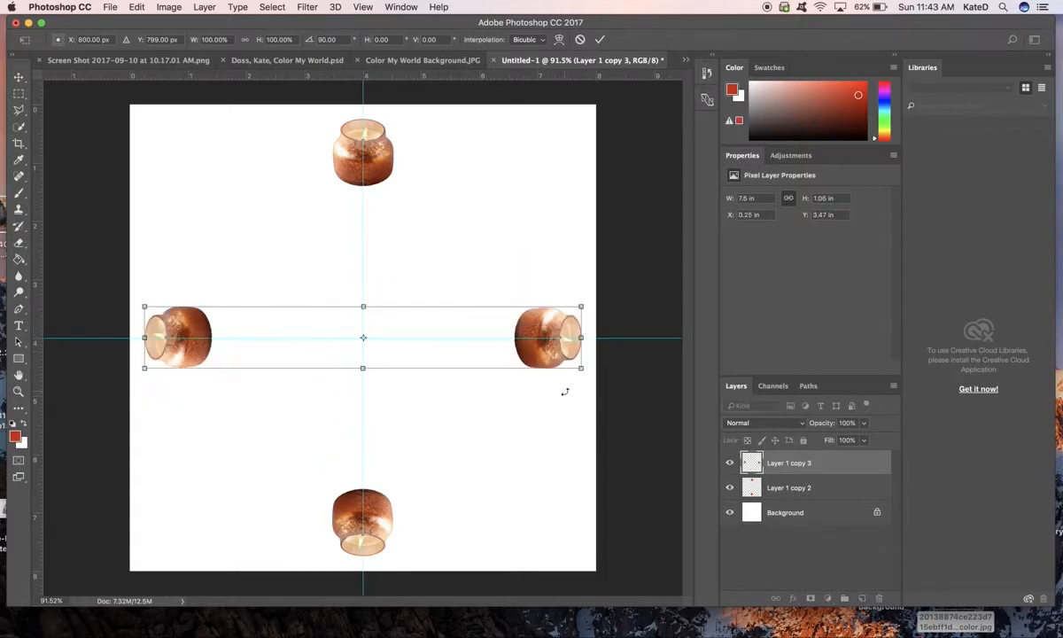
key(Return)
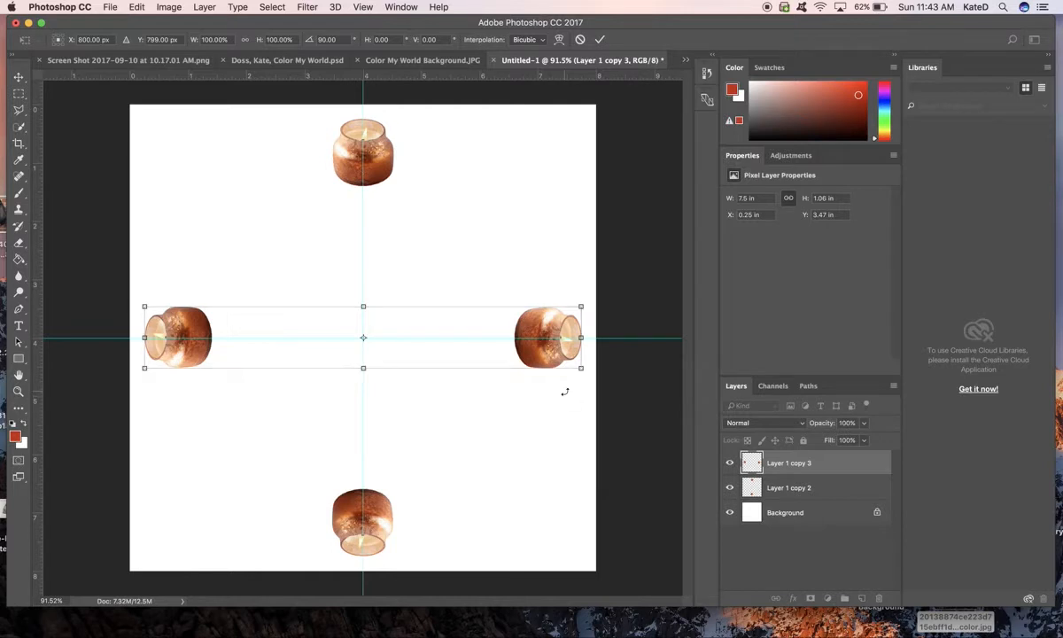
- Merge the vertical and horizontal candle pairs into a single four-candle layer
shift+click(829, 498)
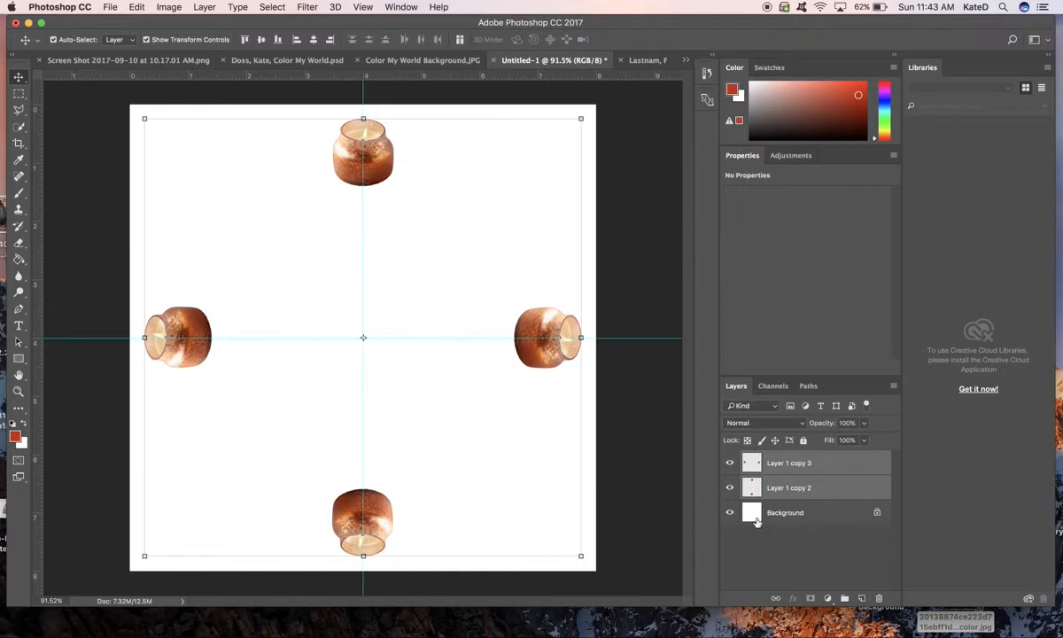
right_click(836, 488)
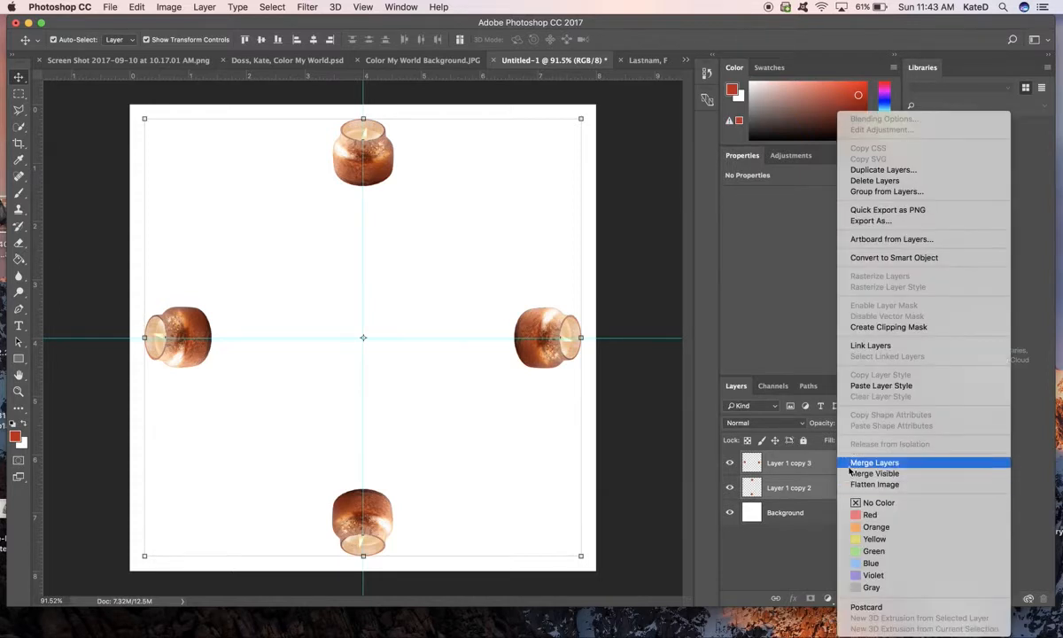
click(850, 466)
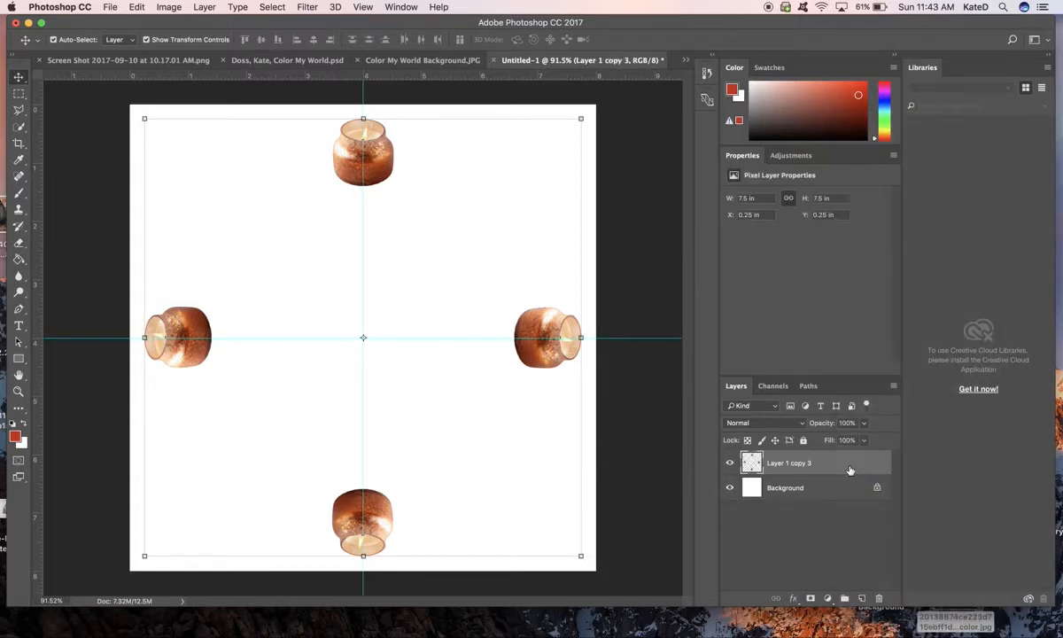
- Duplicate the four-candle layer and rotate the copy 30° clockwise about the canvas centre
right_click(852, 469)
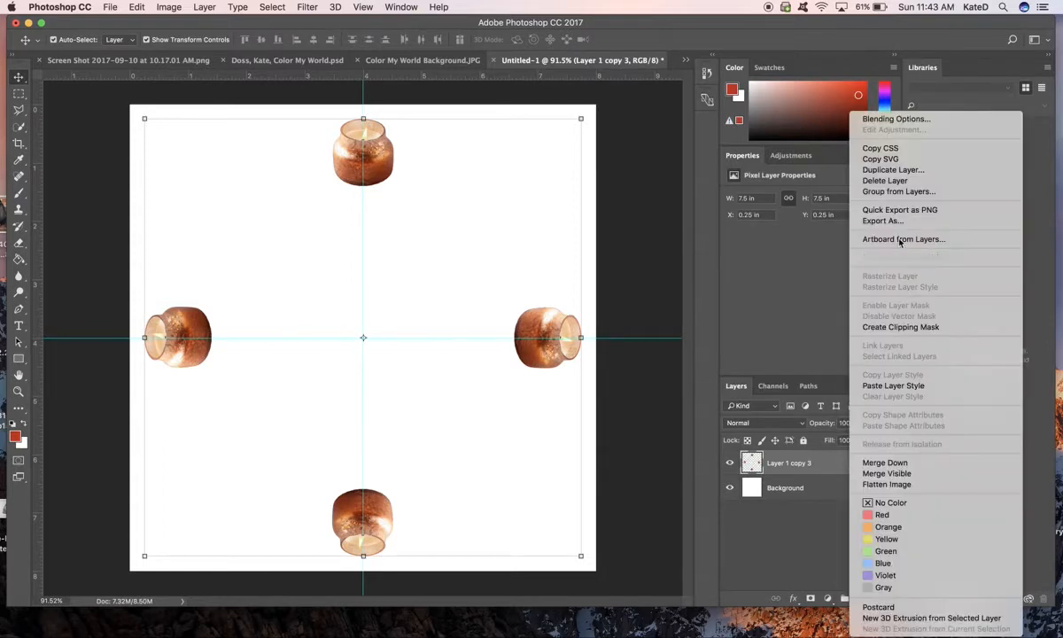
click(902, 171)
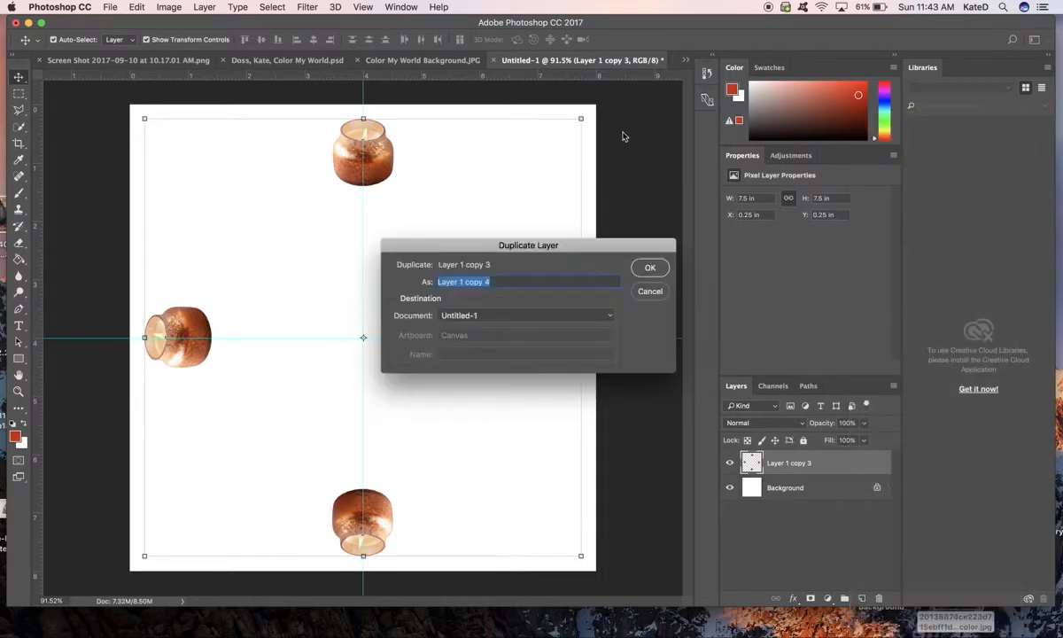
click(650, 268)
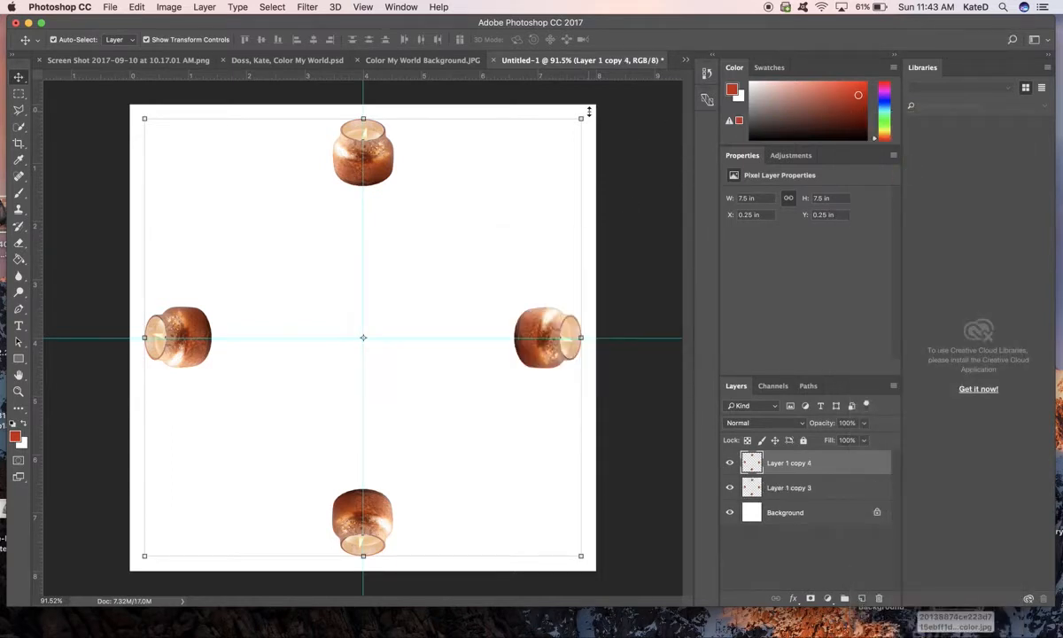
drag(592, 108, 598, 248)
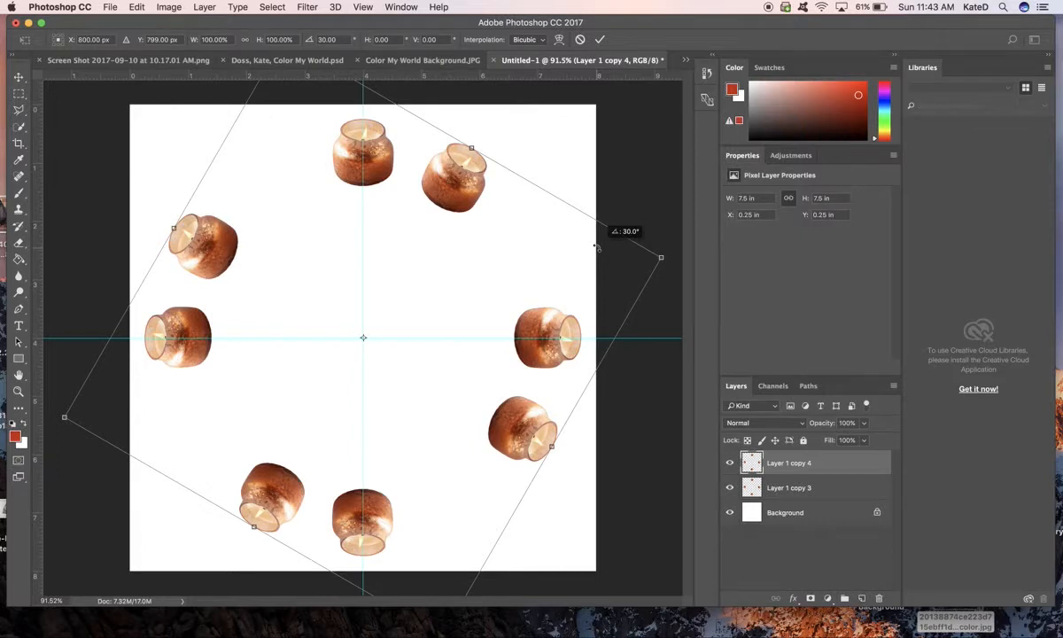
drag(597, 247, 599, 251)
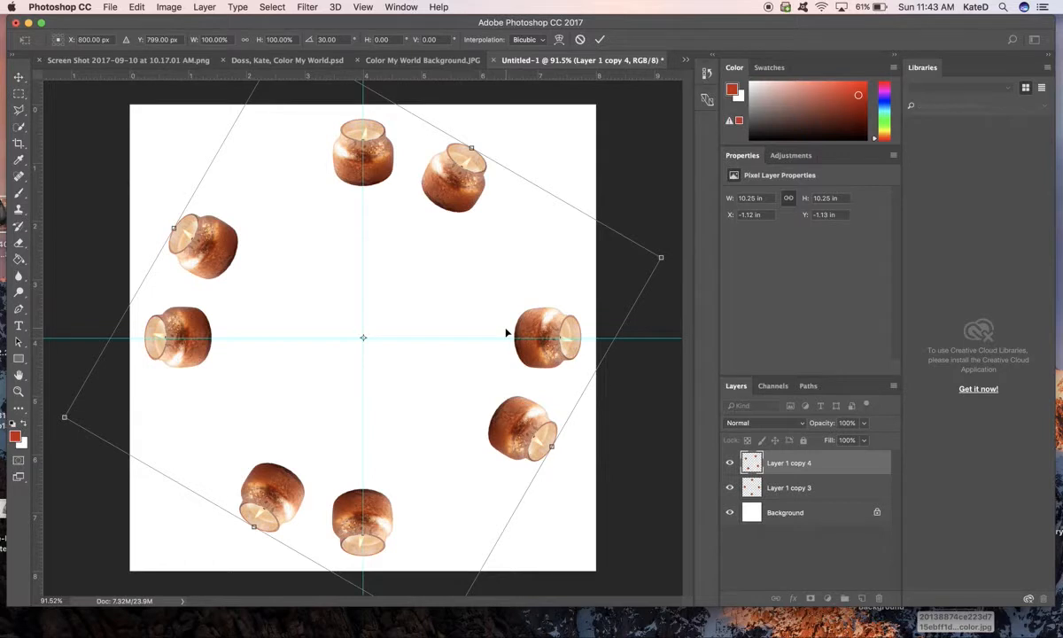
key(Return)
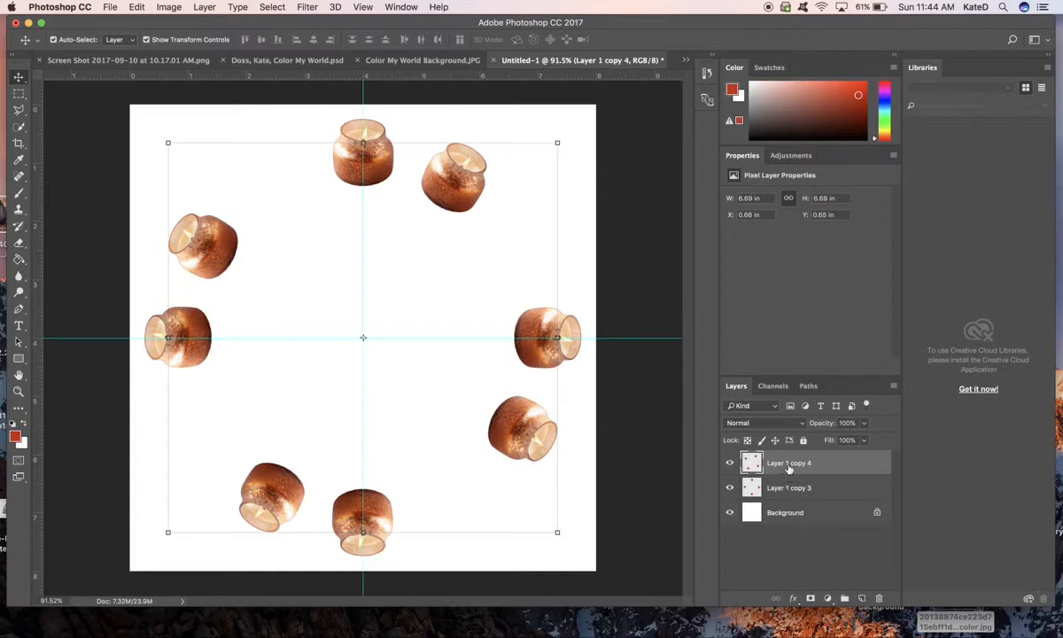
- Duplicate the rotated four-candle layer Layer 1 copy 4 and turn the new copy another 30° clockwise to complete the twelve-candle ring
right_click(782, 467)
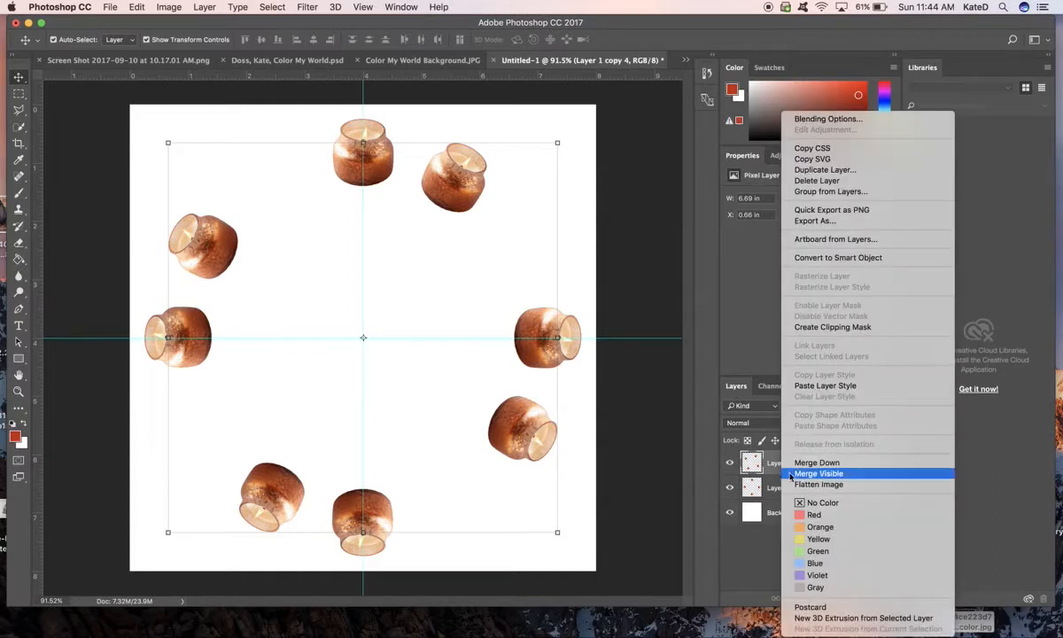
click(845, 170)
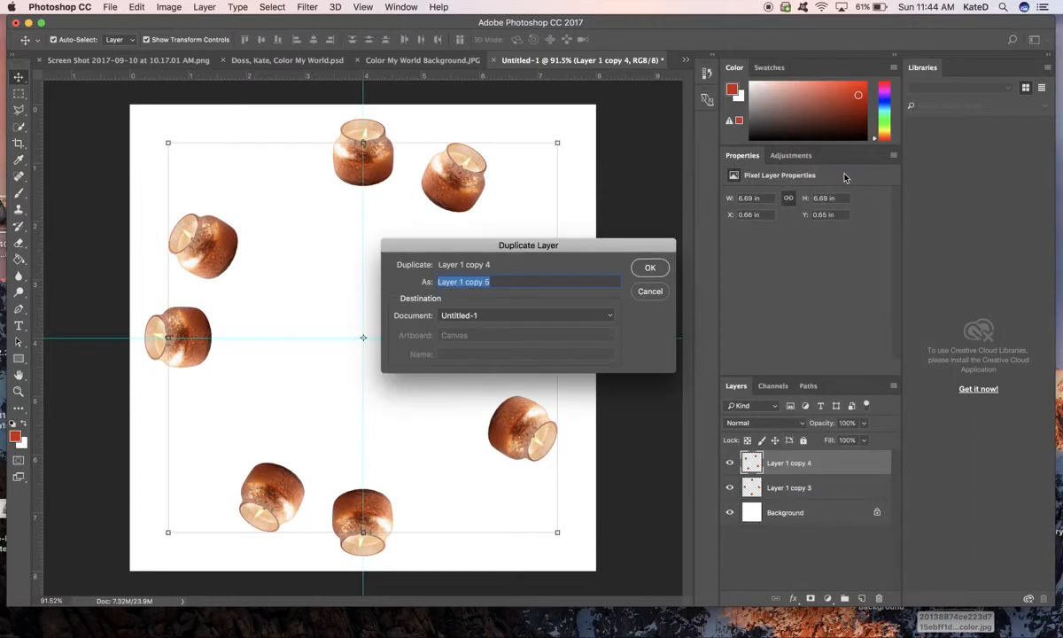
click(648, 270)
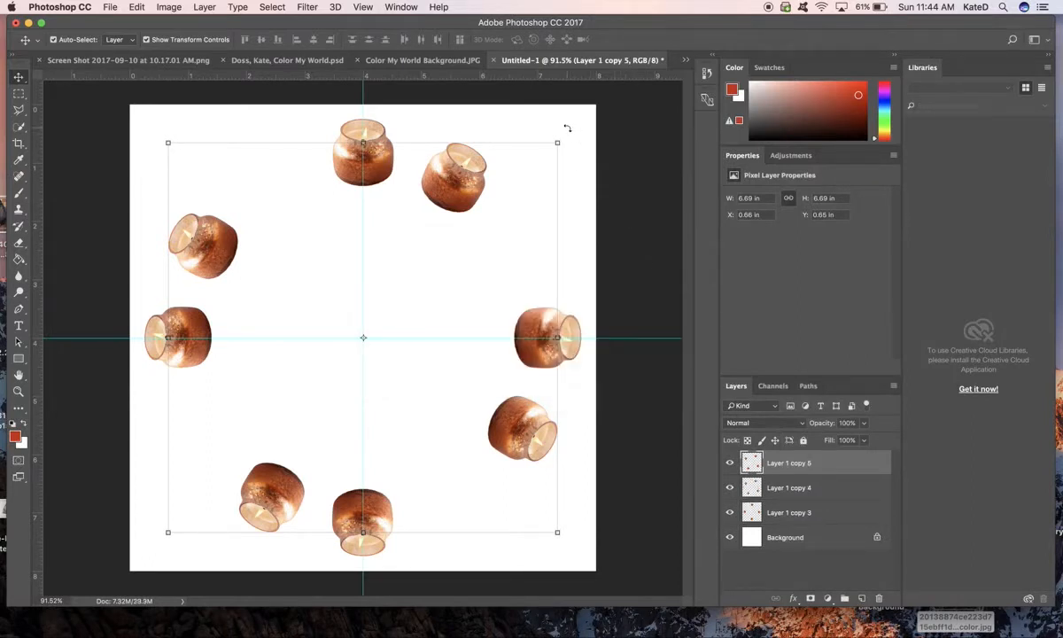
drag(567, 129, 587, 275)
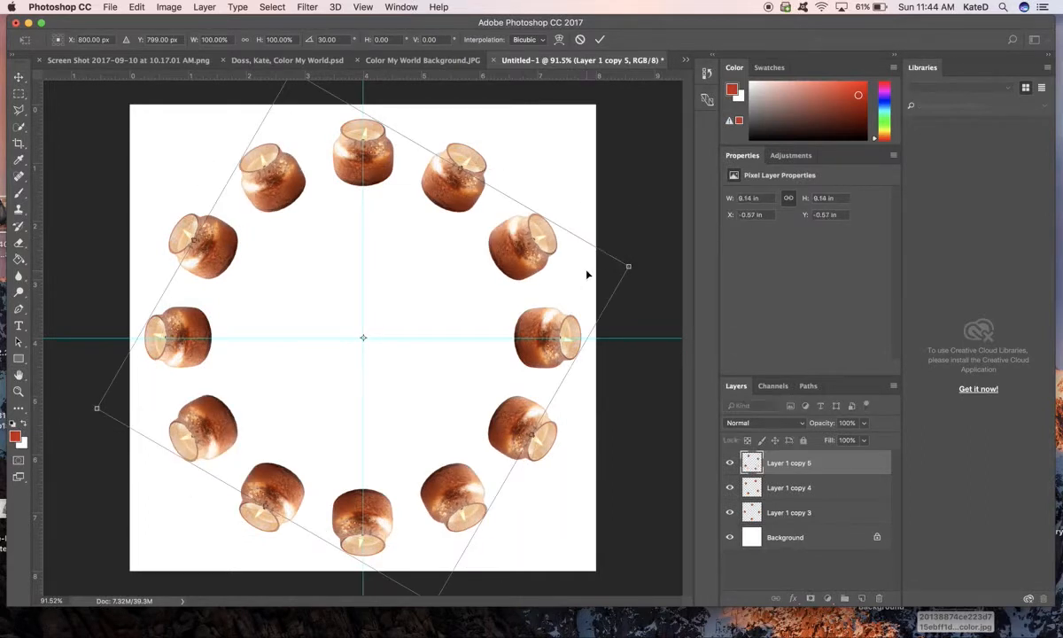
key(Return)
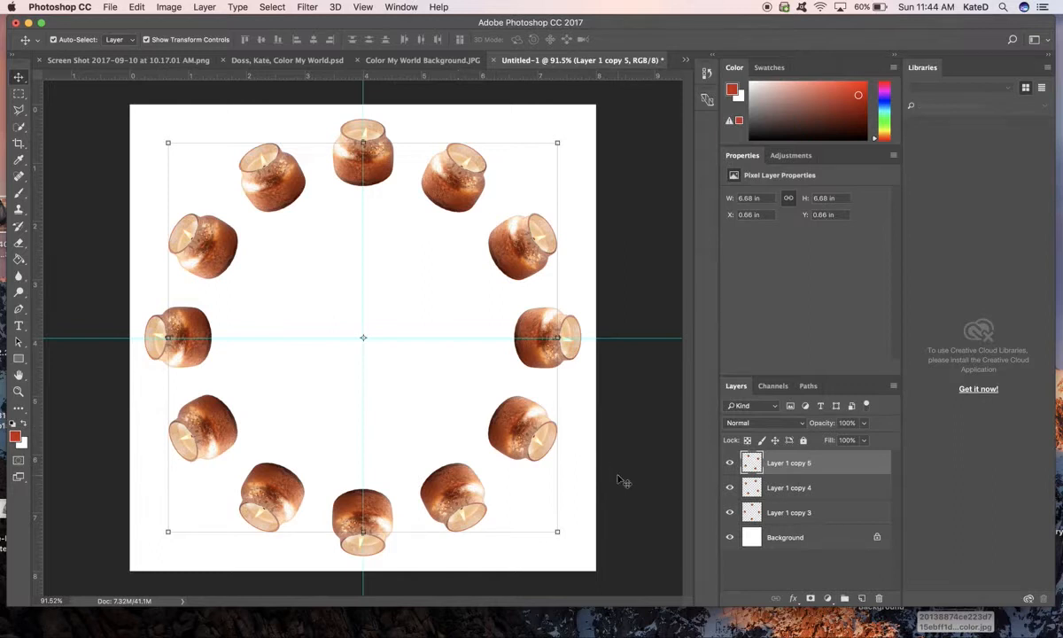
- Merge the three four-candle layers into one ring layer, leaving out the Background
shift+click(814, 514)
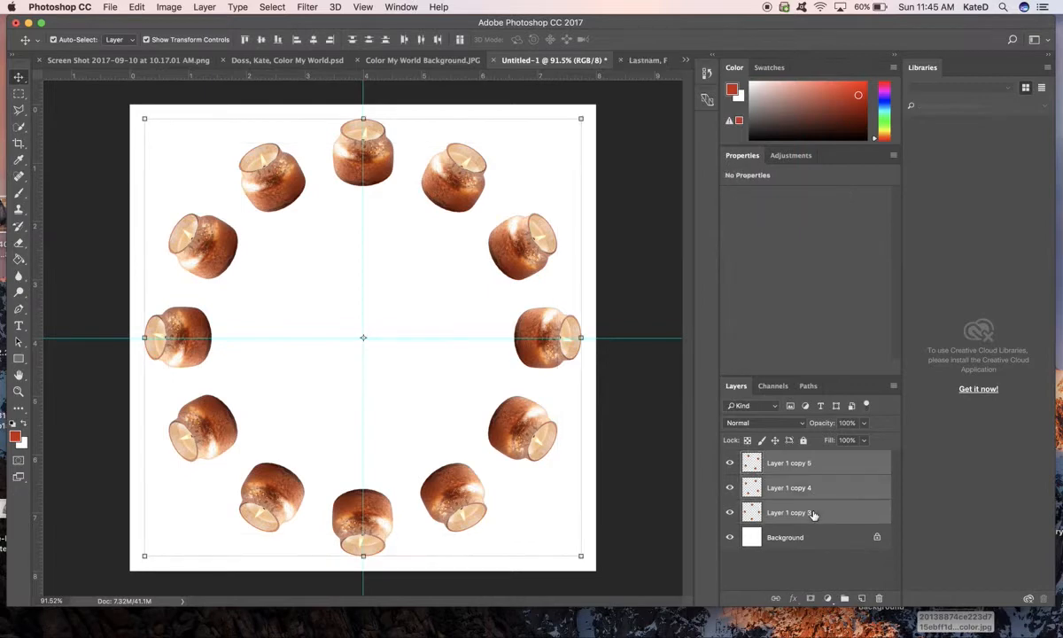
right_click(813, 513)
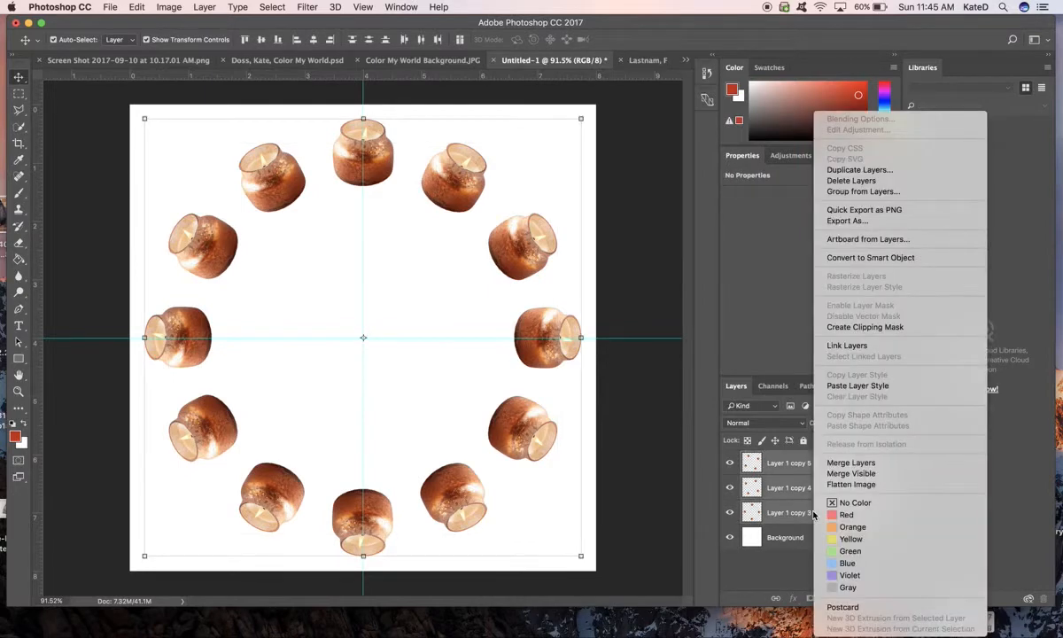
click(899, 463)
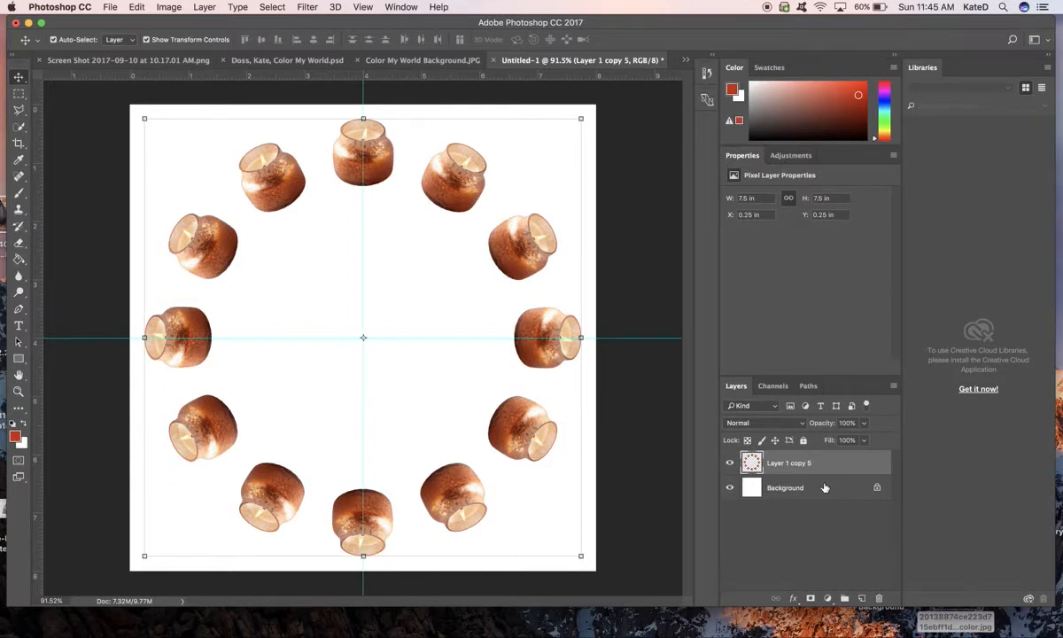
- Convert the candle ring layer to black and white with Reds at 62%, Yellows at 100% and Greens lowered slightly
click(171, 7)
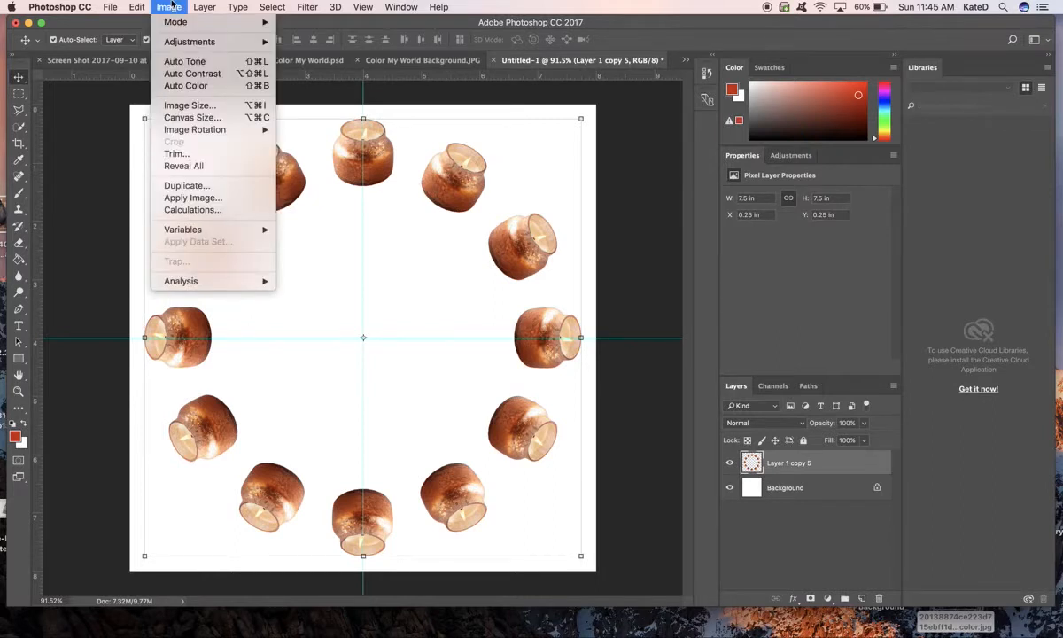
mouse_move(164, 41)
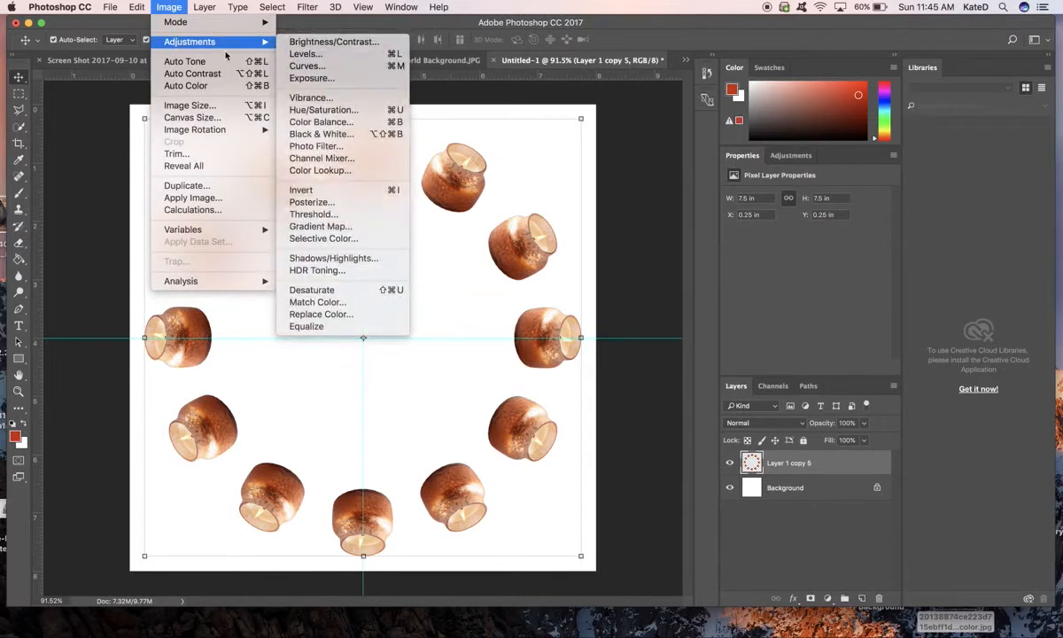
click(307, 135)
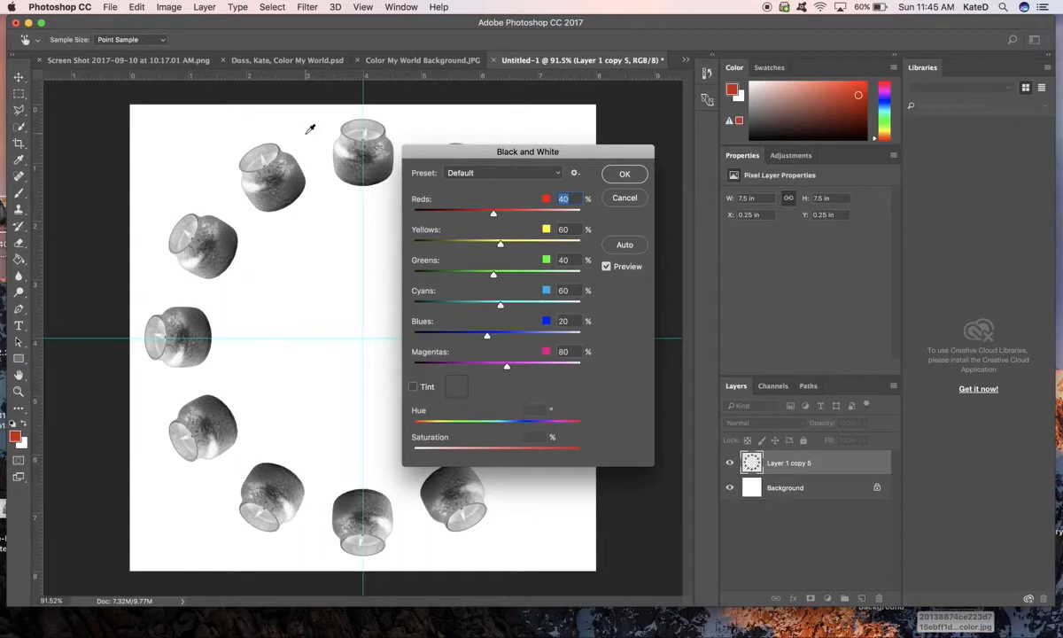
drag(487, 157, 692, 129)
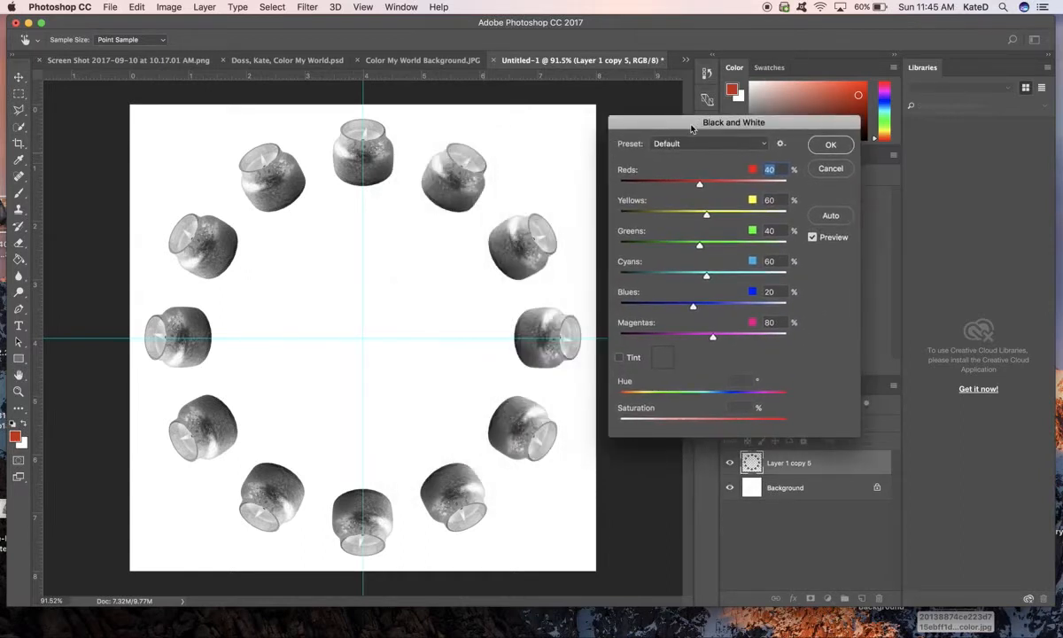
drag(699, 183, 721, 220)
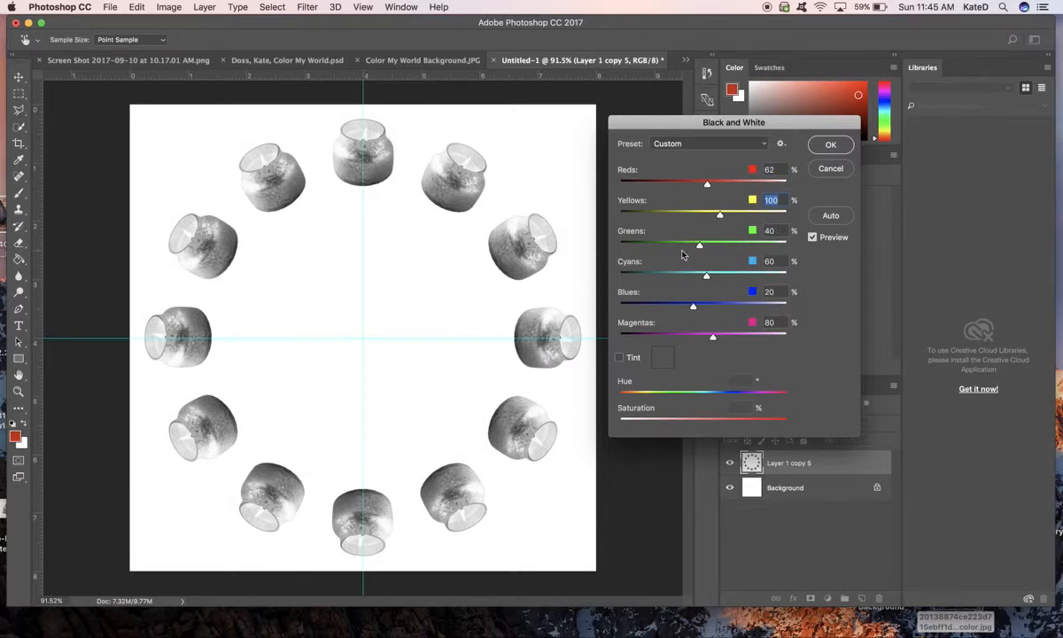
drag(701, 251, 689, 251)
click(830, 154)
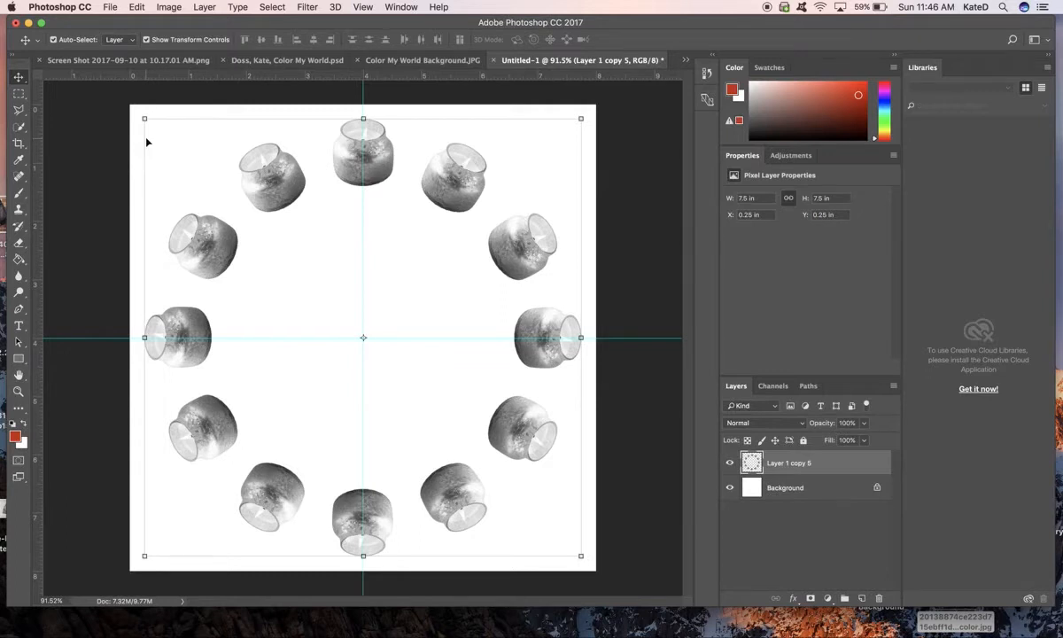
- Select the empty area around the candles with the Magic Wand and invert the selection to the twelve candles
click(19, 126)
click(22, 128)
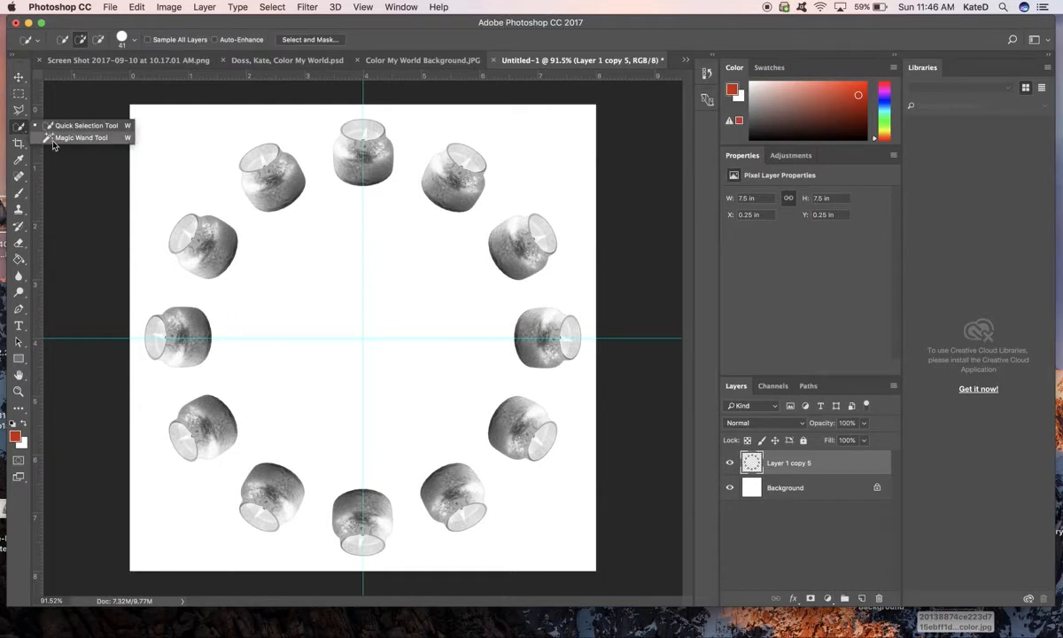
click(78, 138)
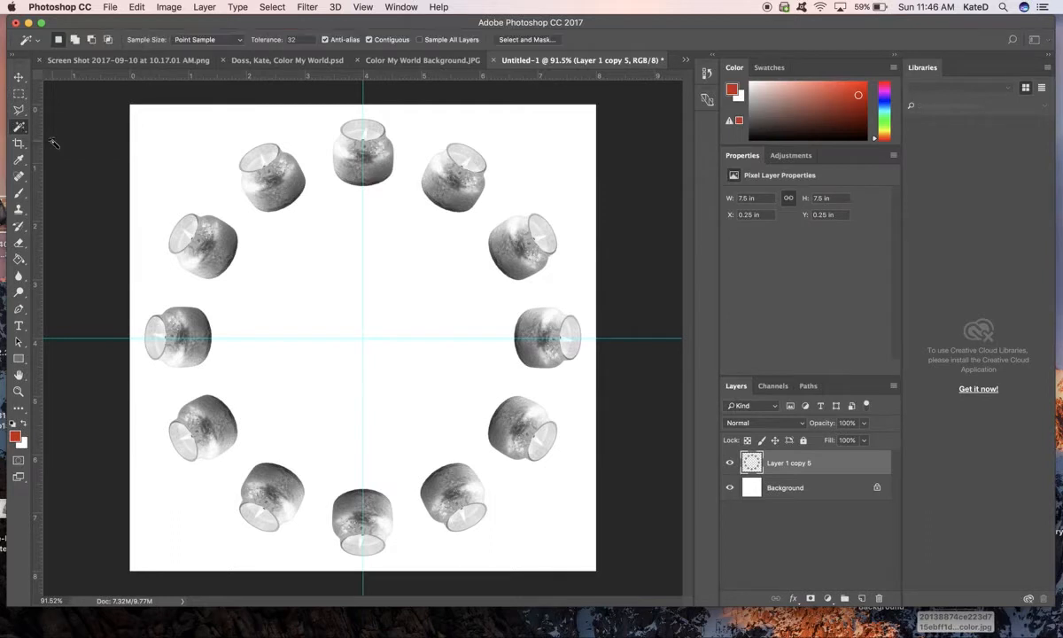
click(179, 166)
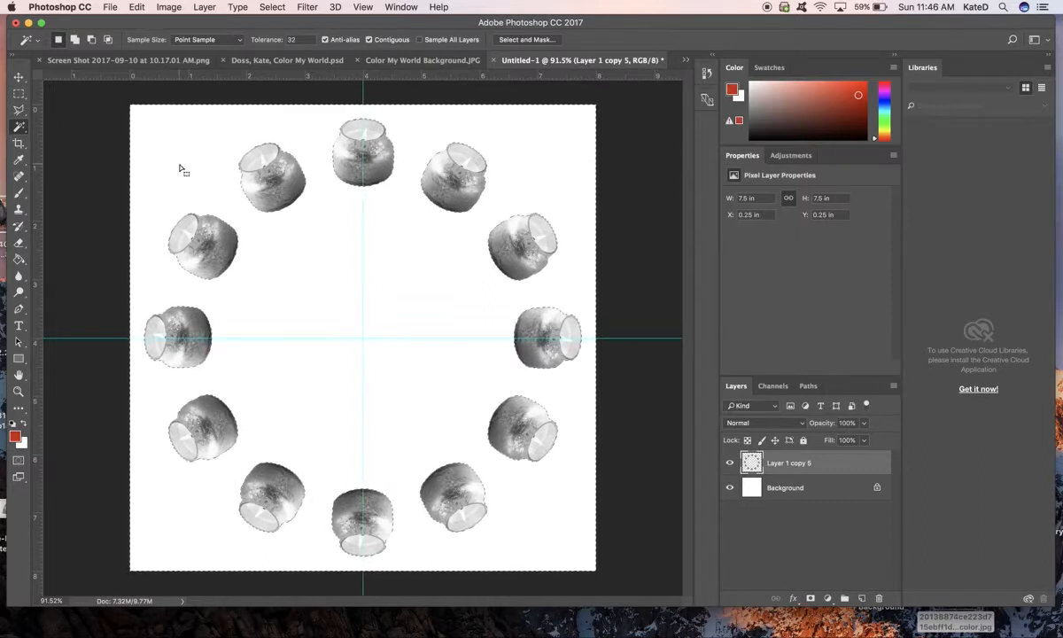
click(267, 6)
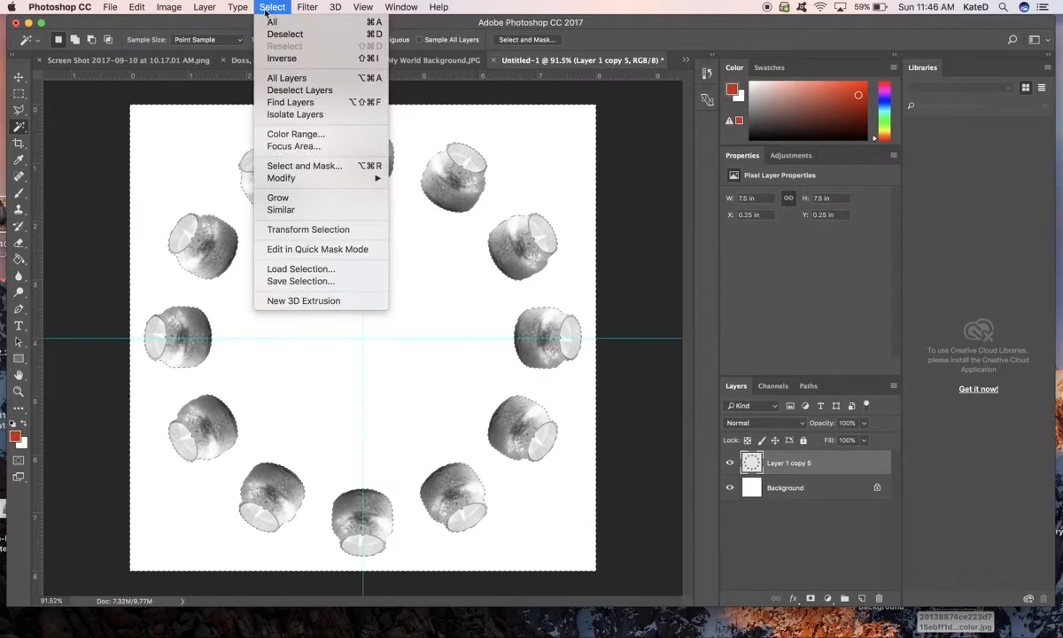
click(274, 58)
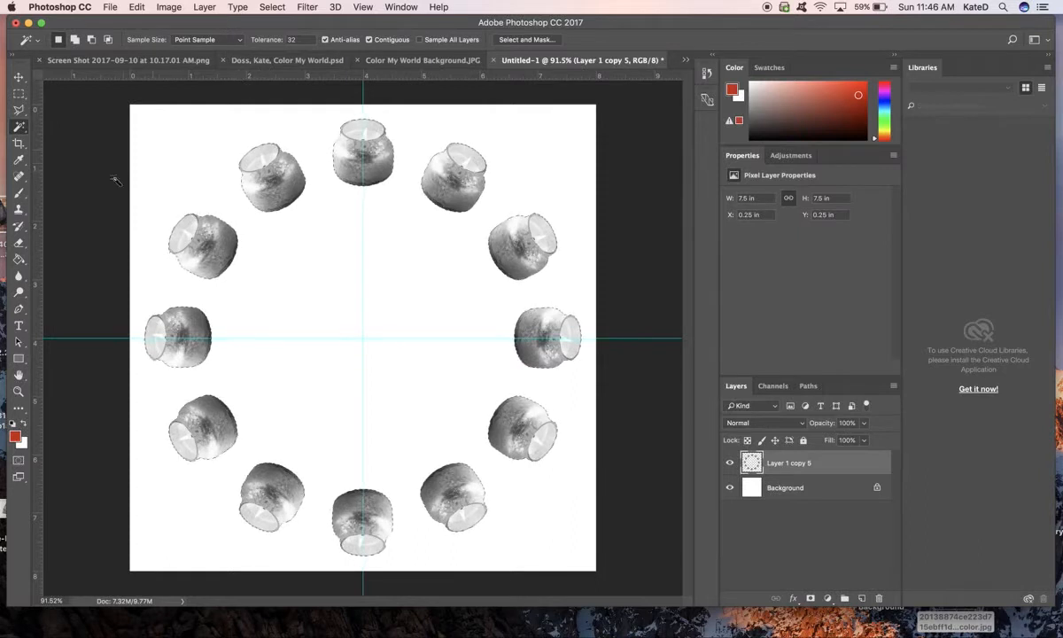
- Switch to the Brush tool and choose a yellow-green foreground colour
click(22, 227)
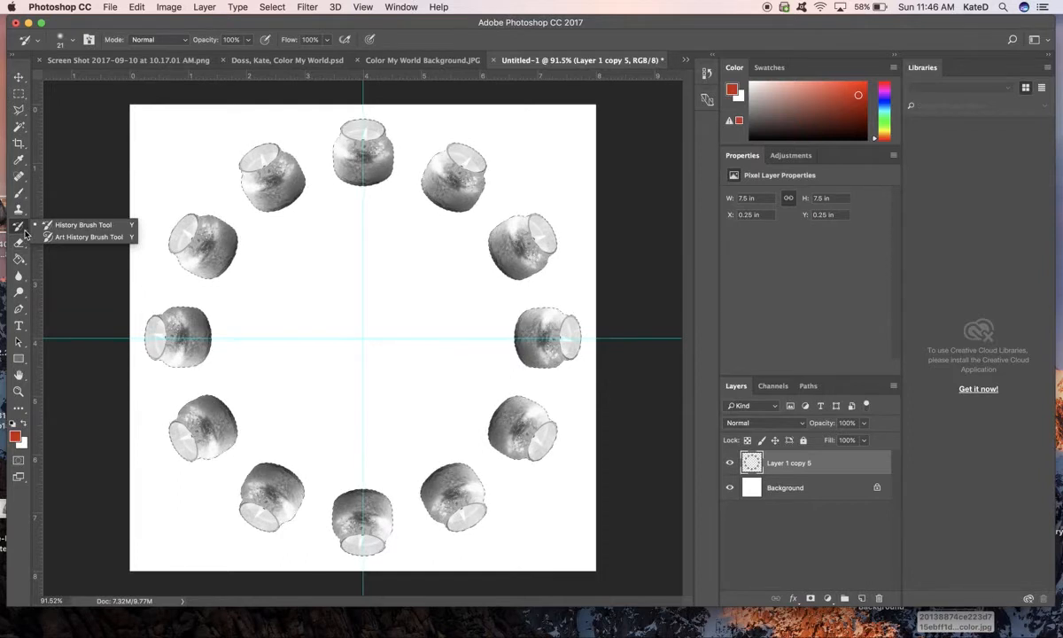
click(22, 195)
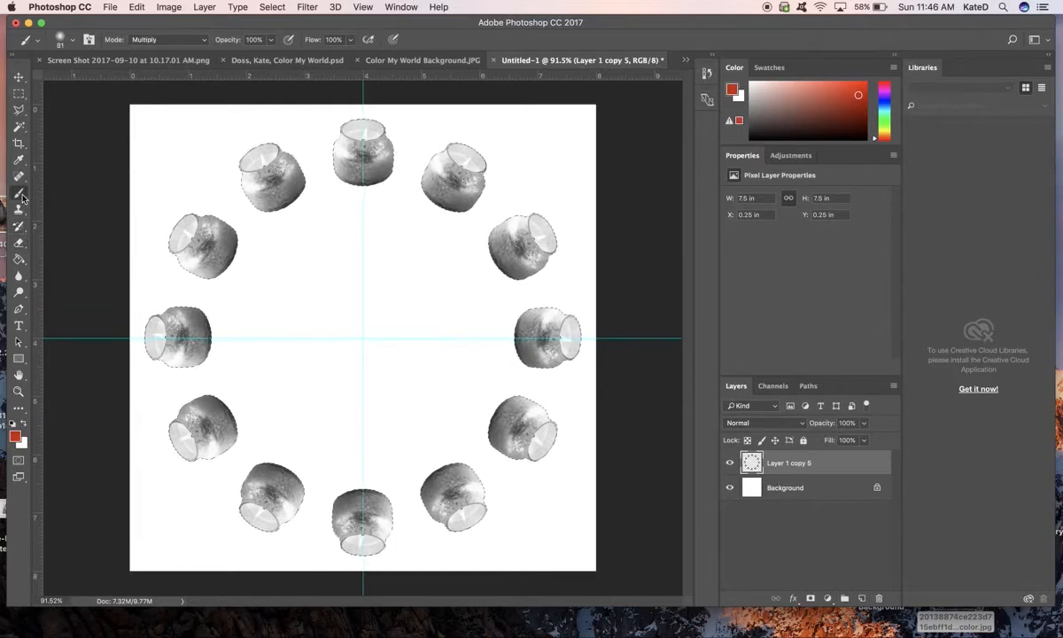
click(50, 193)
drag(876, 141, 878, 133)
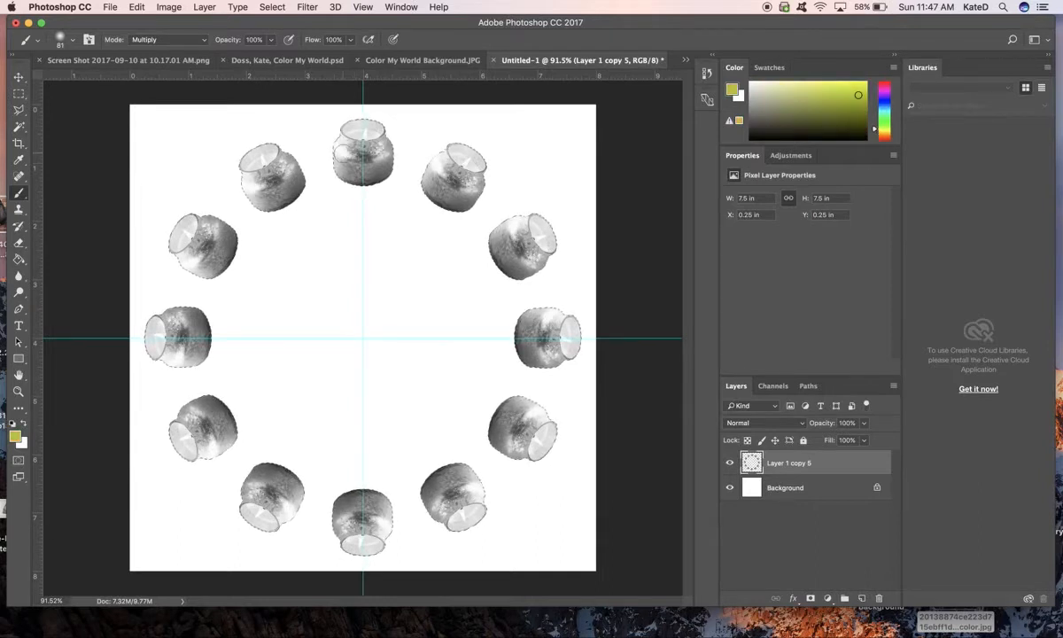
- Try painting the top candle yellow-green with the brush blend mode set to Normal, and undo the stroke
click(205, 41)
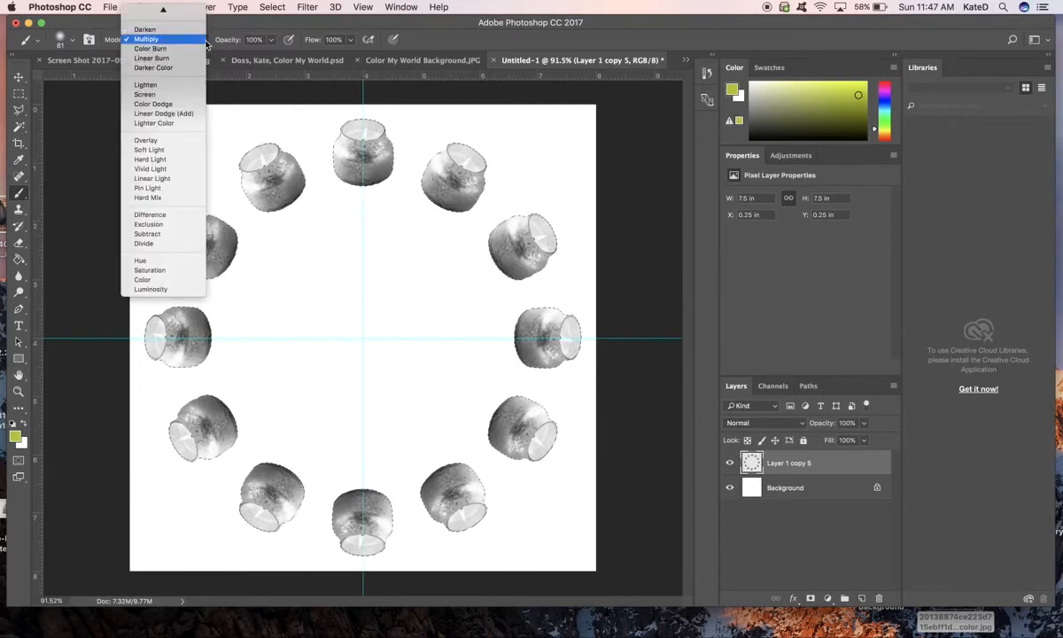
scroll(190, 48, up, 3)
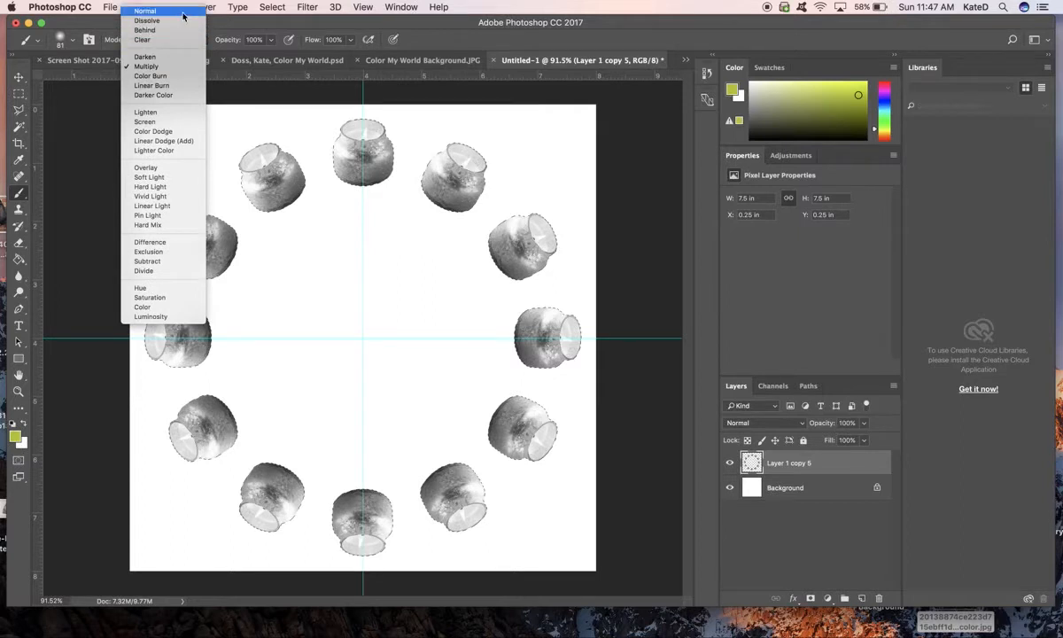
click(183, 13)
mouse_move(335, 160)
mouse_down()
mouse_move(385, 136)
mouse_move(334, 179)
mouse_move(373, 156)
mouse_move(348, 193)
mouse_move(411, 155)
mouse_move(351, 158)
mouse_move(408, 148)
mouse_move(381, 113)
mouse_move(364, 144)
mouse_move(336, 130)
mouse_up()
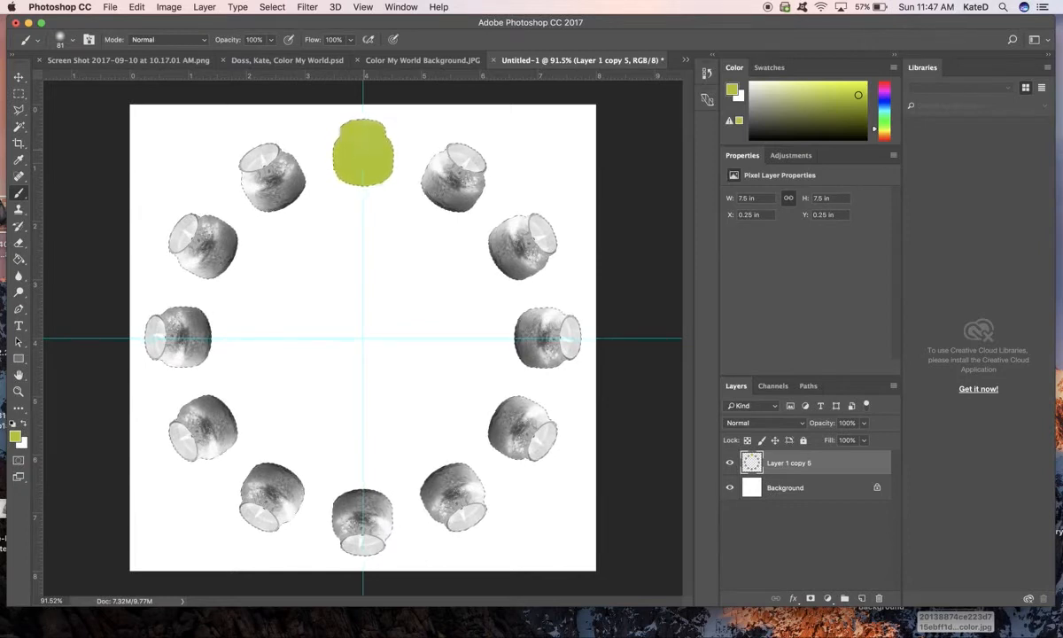
click(137, 7)
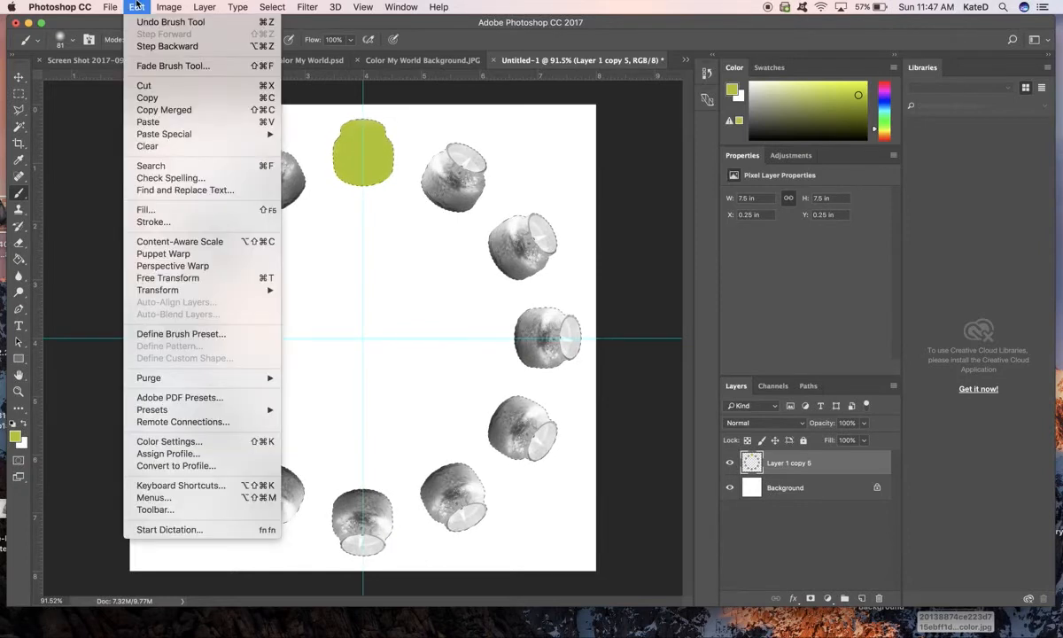
click(147, 47)
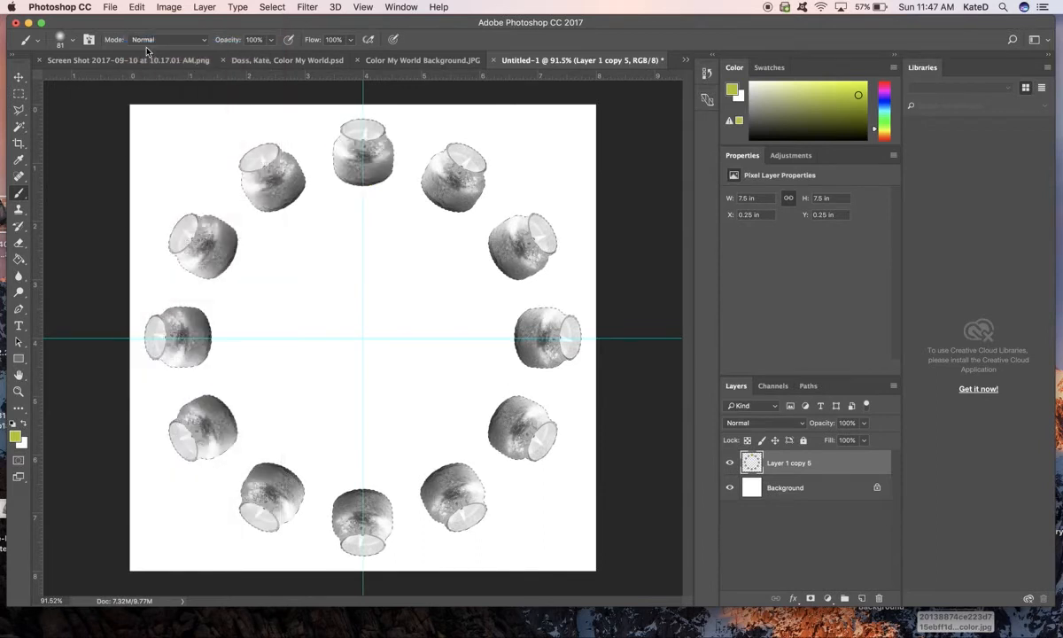
- Set the brush blend mode to Multiply and paint the top and bottom candles of the ring yellow-green
click(205, 40)
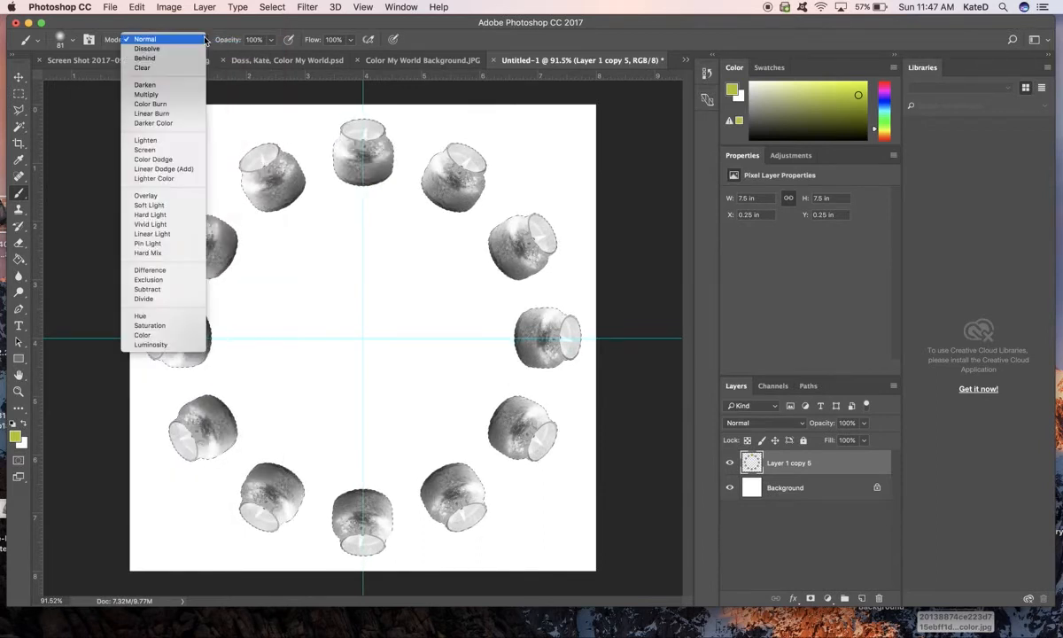
click(188, 95)
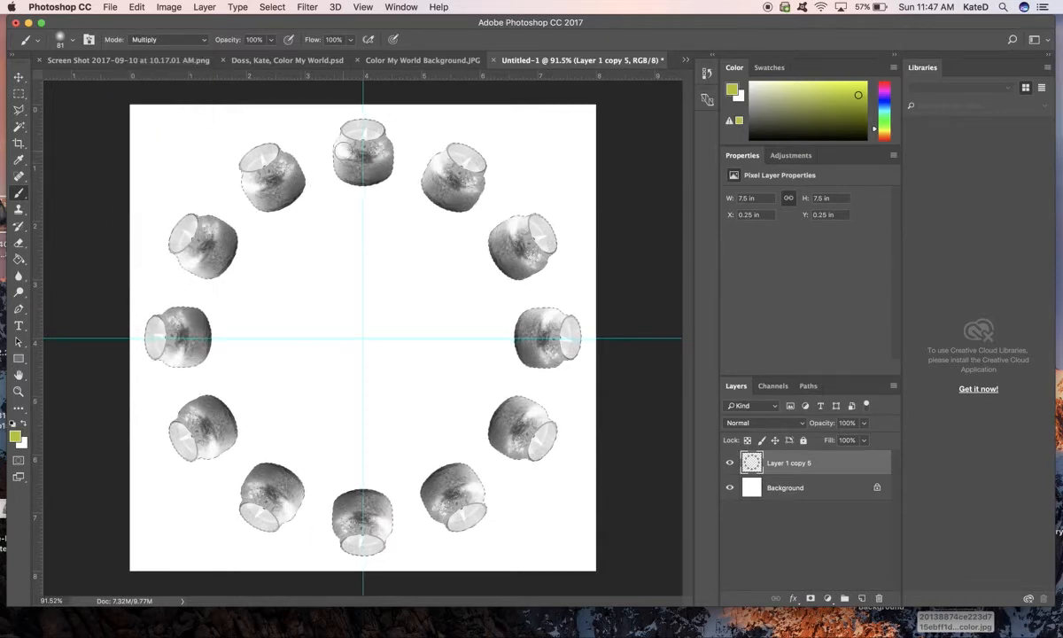
mouse_move(345, 150)
mouse_down()
mouse_move(376, 126)
mouse_move(330, 149)
mouse_move(363, 119)
mouse_move(390, 134)
mouse_move(335, 176)
mouse_move(395, 152)
mouse_up()
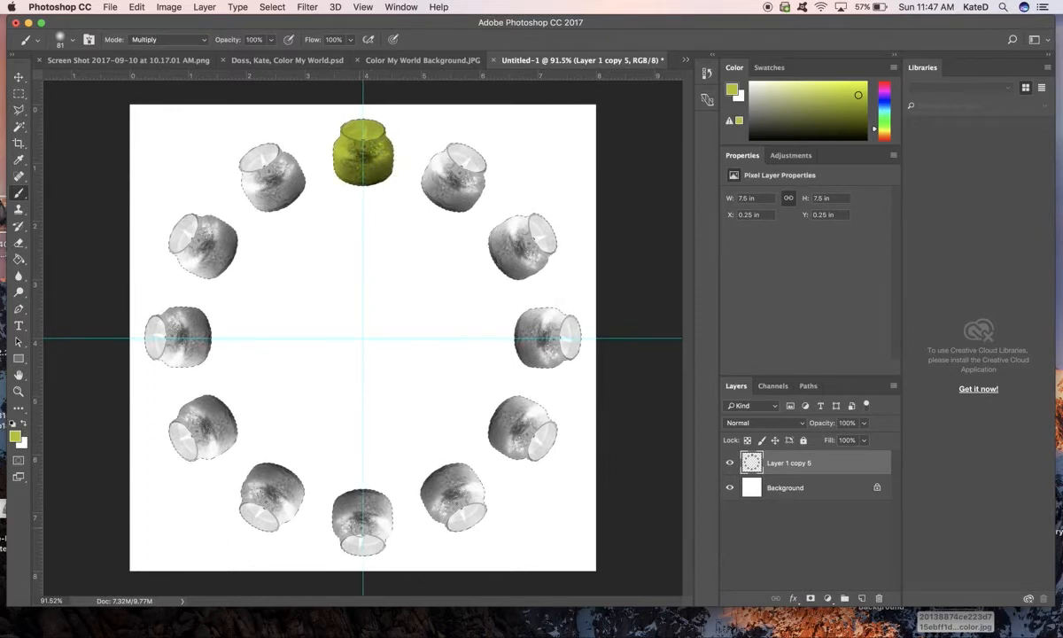
click(345, 524)
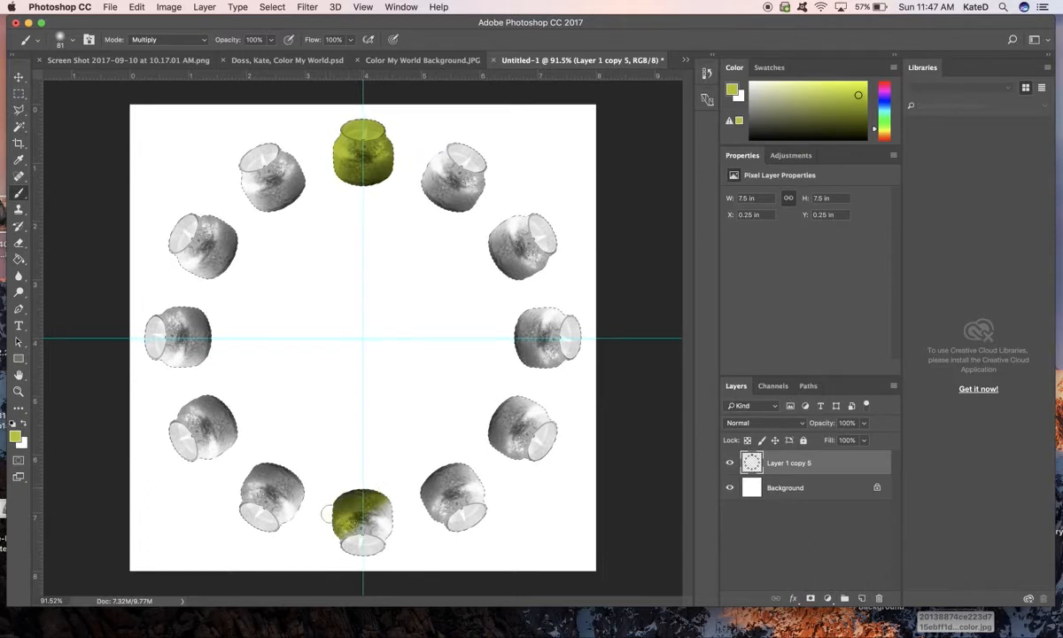
drag(358, 545, 378, 547)
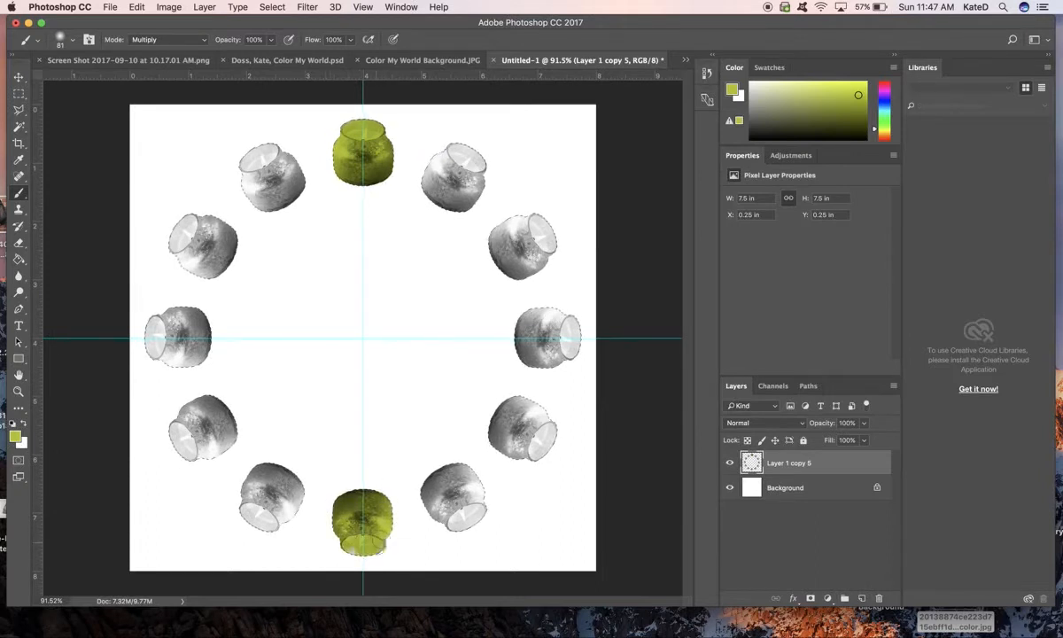
- Choose a yellow-orange foreground colour and paint the four candles adjacent to the top and bottom ones
click(876, 135)
drag(876, 135, 876, 136)
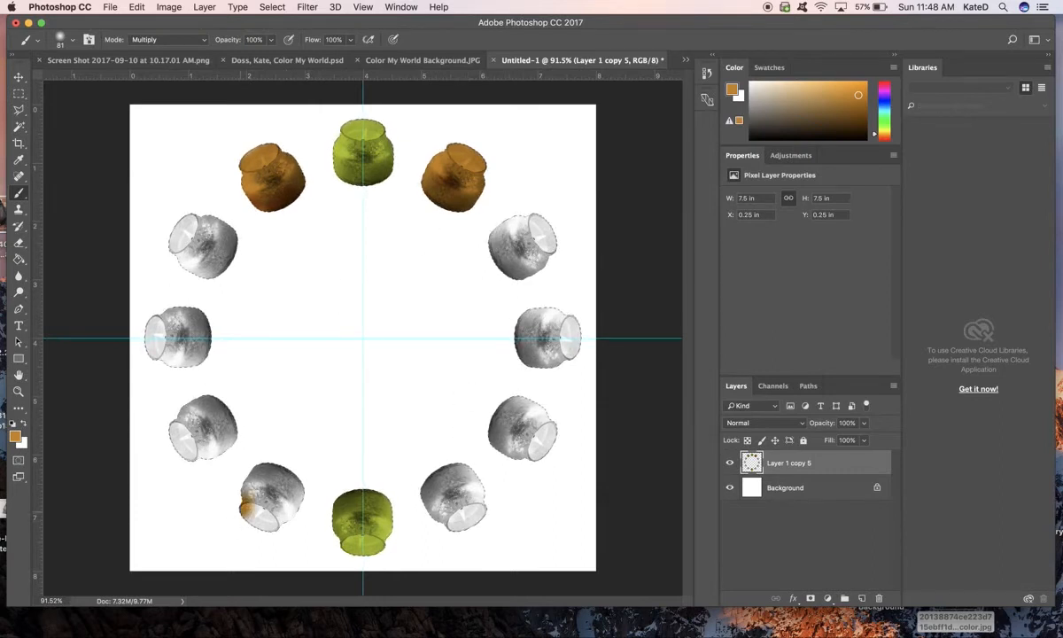
drag(249, 482, 216, 536)
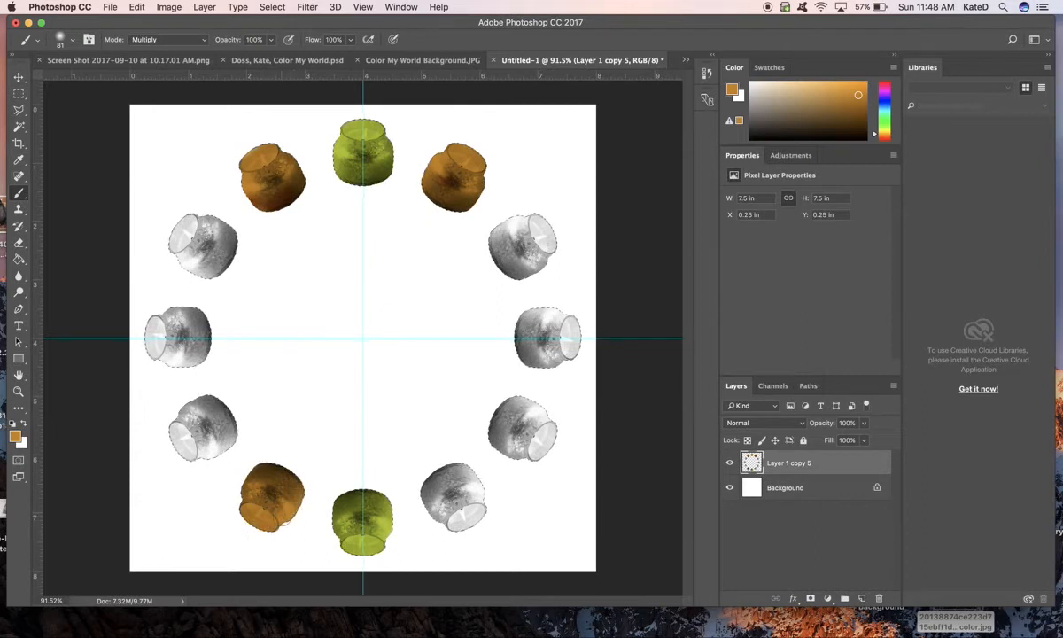
click(75, 41)
click(75, 41)
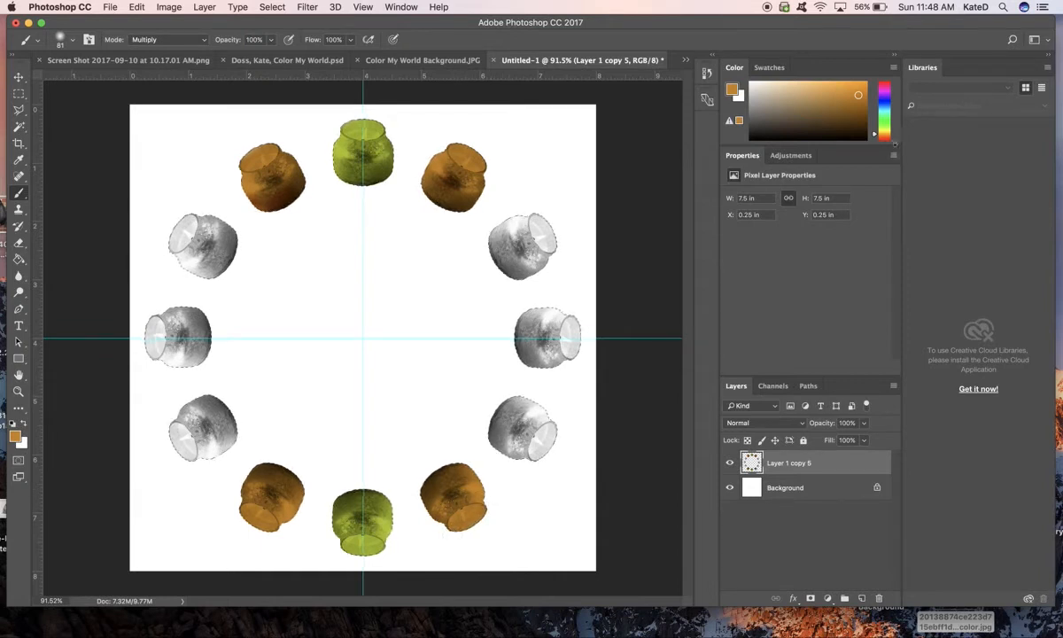
- Choose a brighter red-orange foreground colour and paint the two candles directly above the ring's leftmost and rightmost ones
drag(875, 135, 873, 135)
click(861, 93)
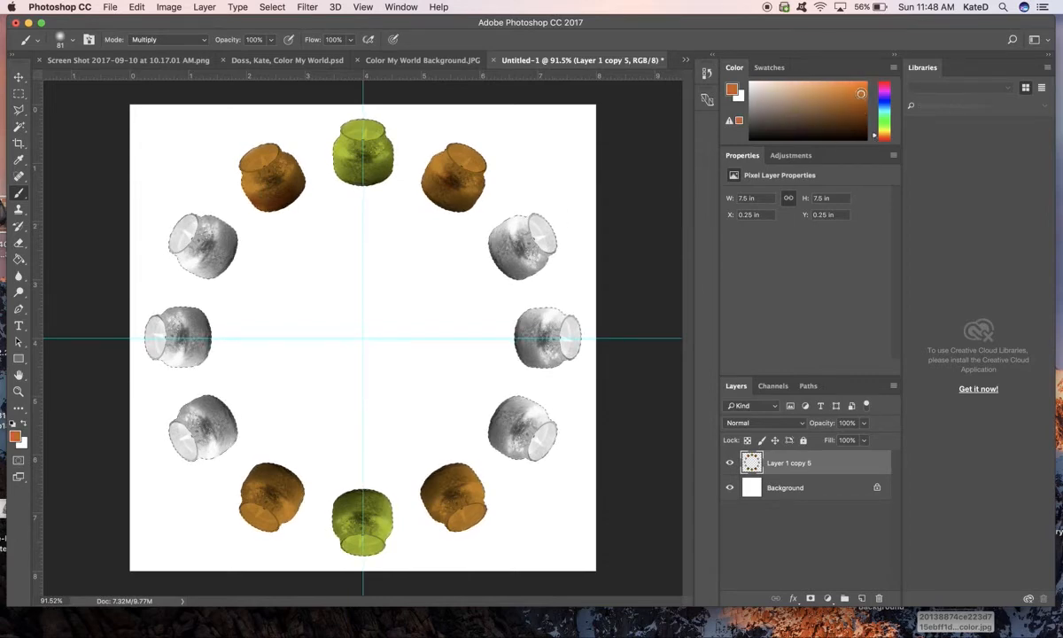
drag(861, 93, 864, 89)
drag(875, 136, 875, 137)
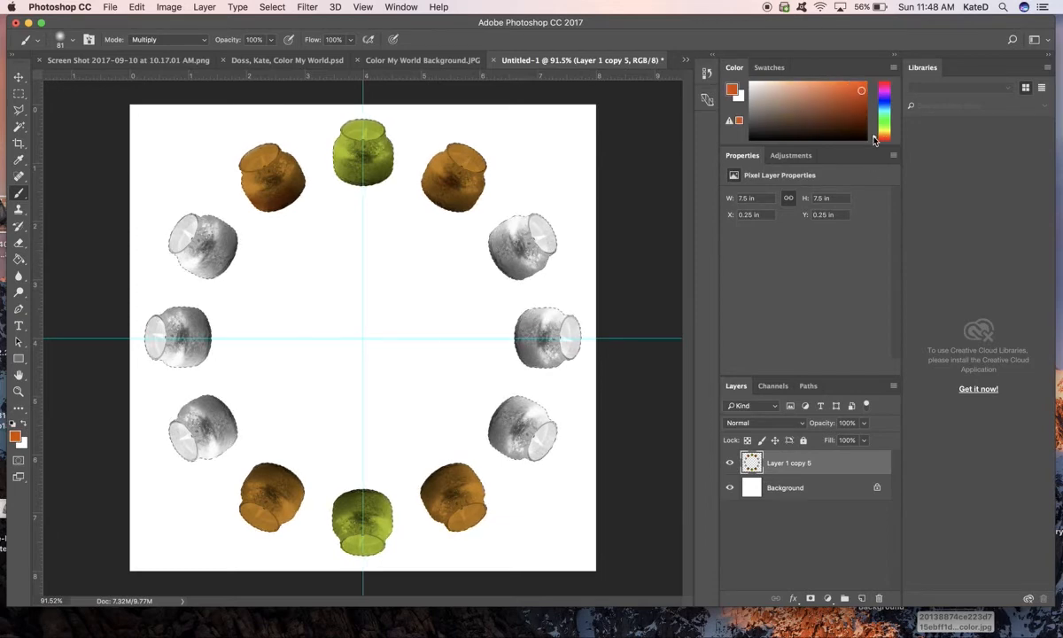
drag(528, 240, 553, 224)
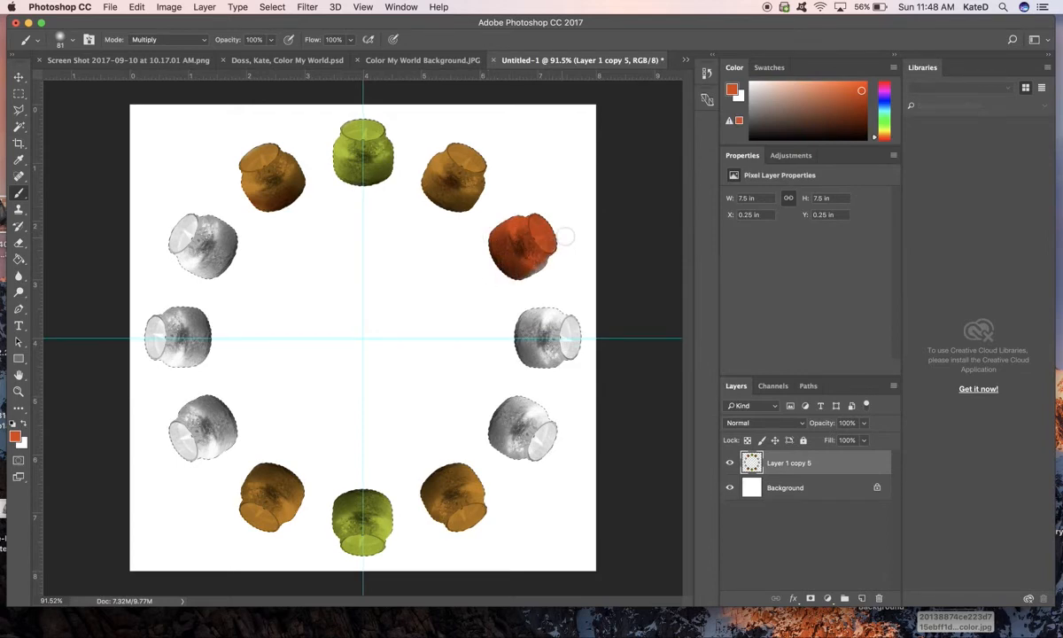
mouse_move(199, 282)
mouse_down()
mouse_move(178, 202)
mouse_move(168, 211)
mouse_move(182, 250)
mouse_move(254, 219)
mouse_move(218, 271)
mouse_up()
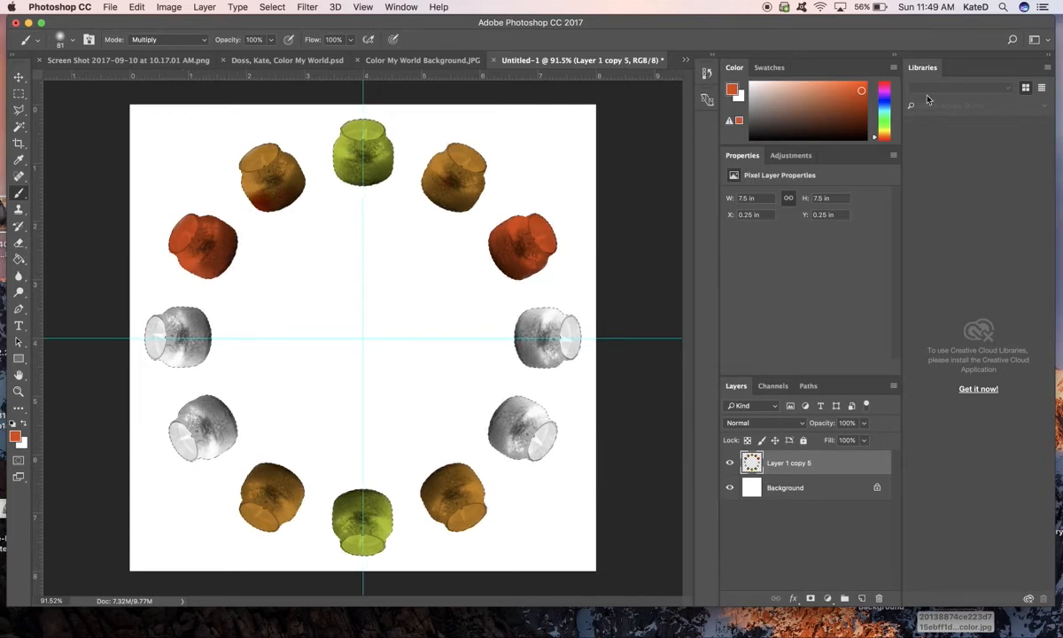
- Paint the leftmost and rightmost candles crimson, and use the recent red-orange swatch for the two candles directly below them
click(886, 84)
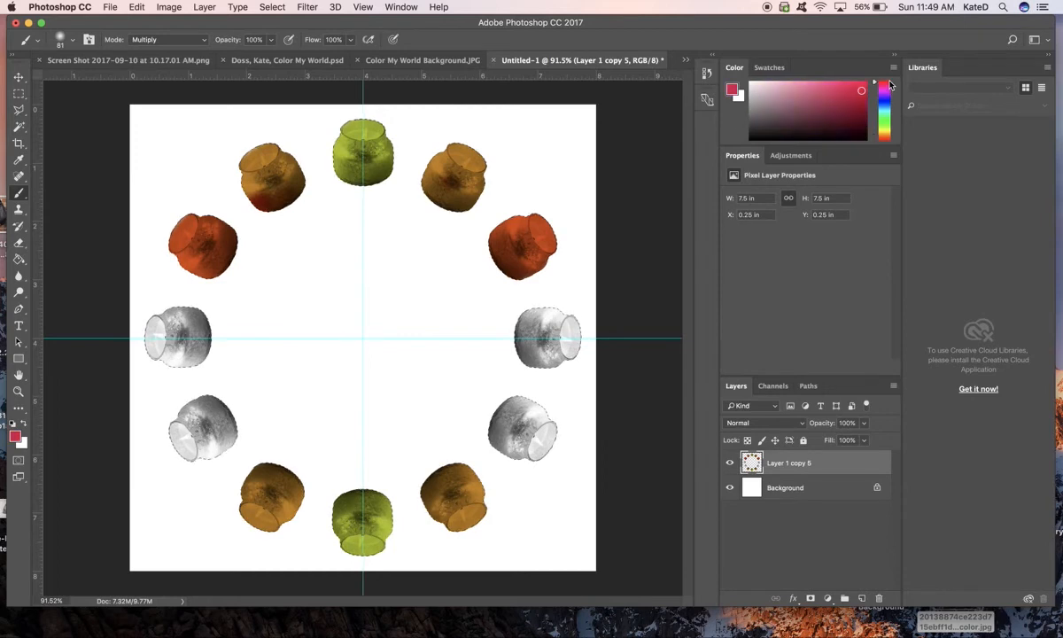
click(859, 92)
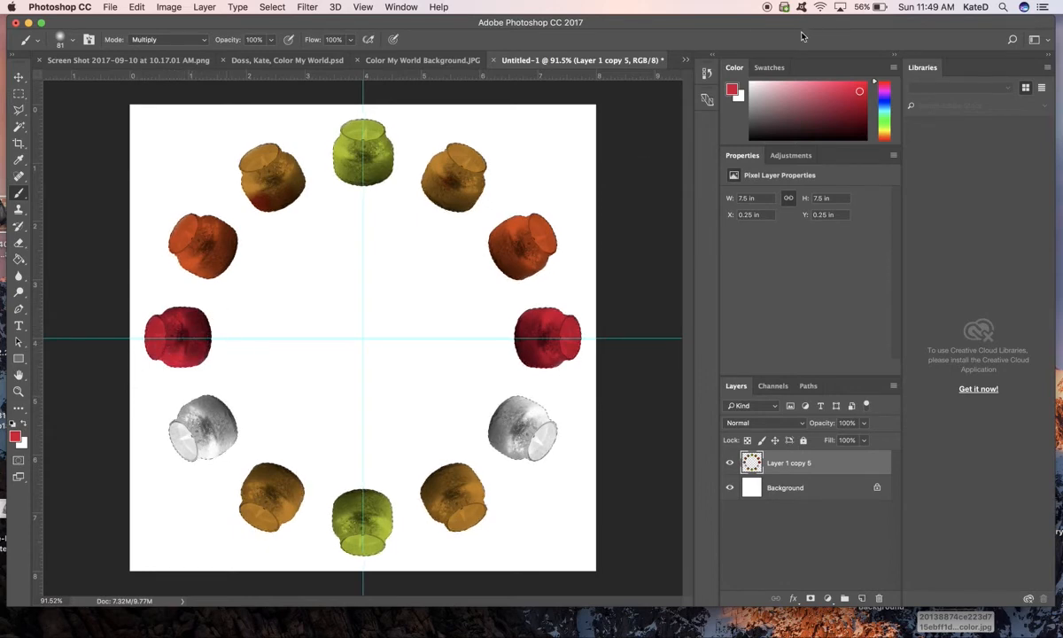
click(776, 69)
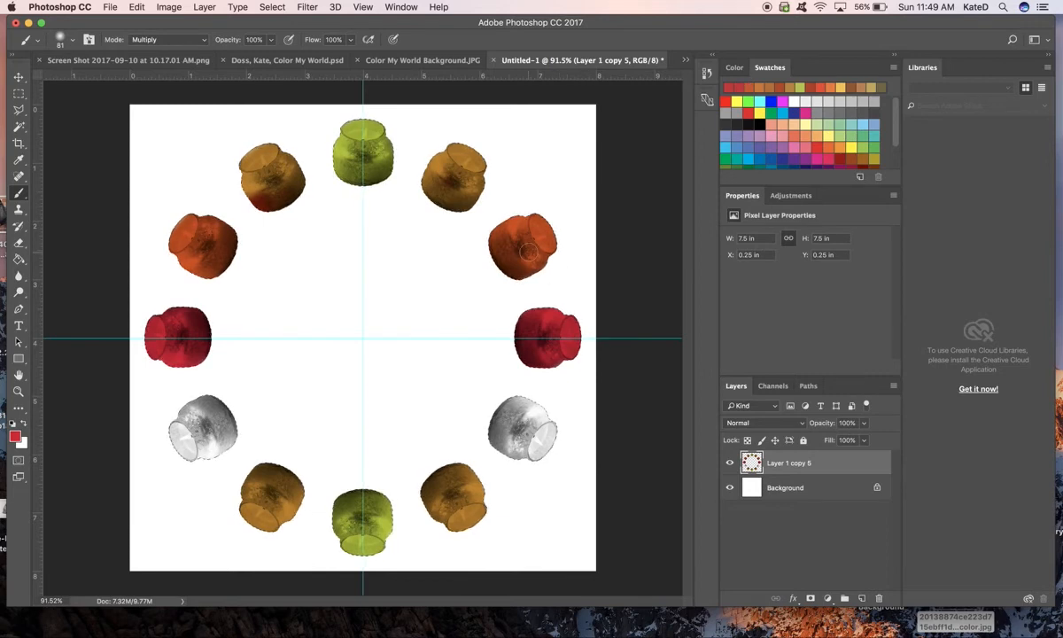
click(752, 82)
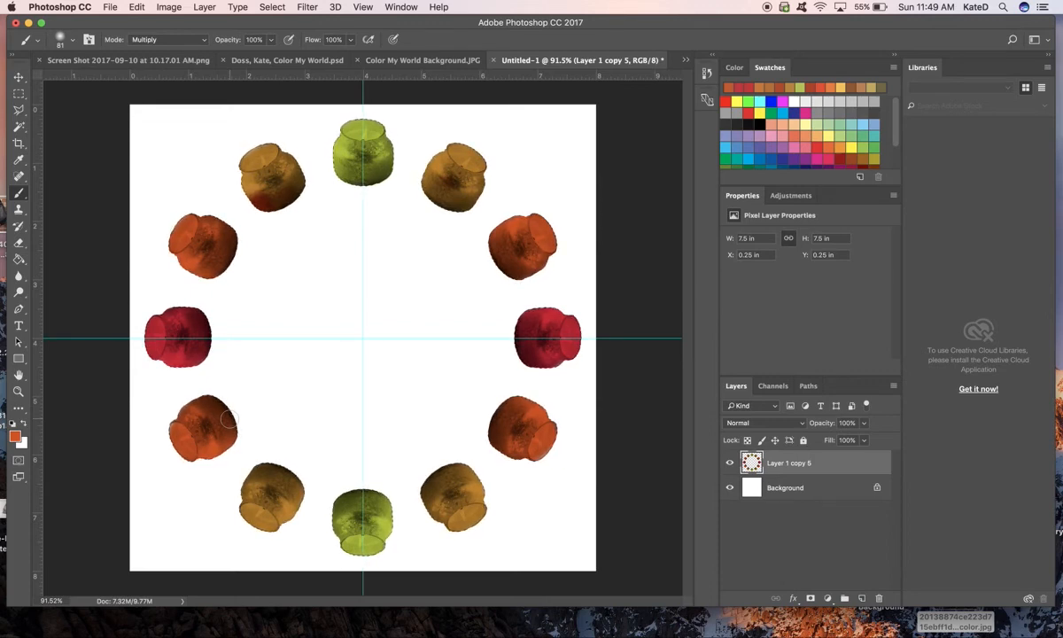
- Add a layer below the candle ring and paste the entire autumn tree photo from Color My World Background.JPG into it
click(860, 599)
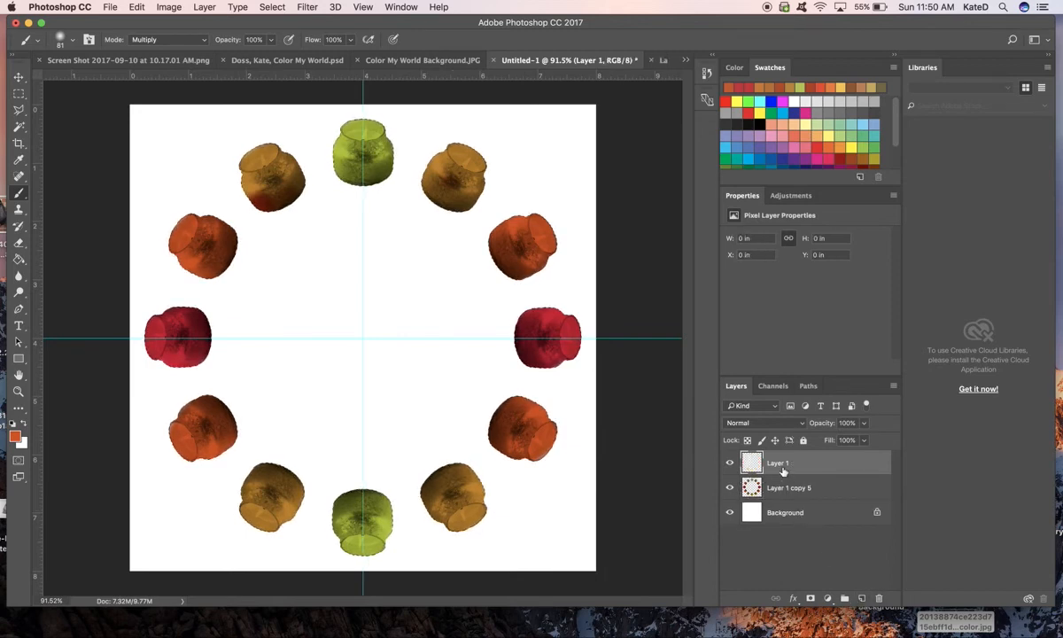
drag(782, 488, 778, 498)
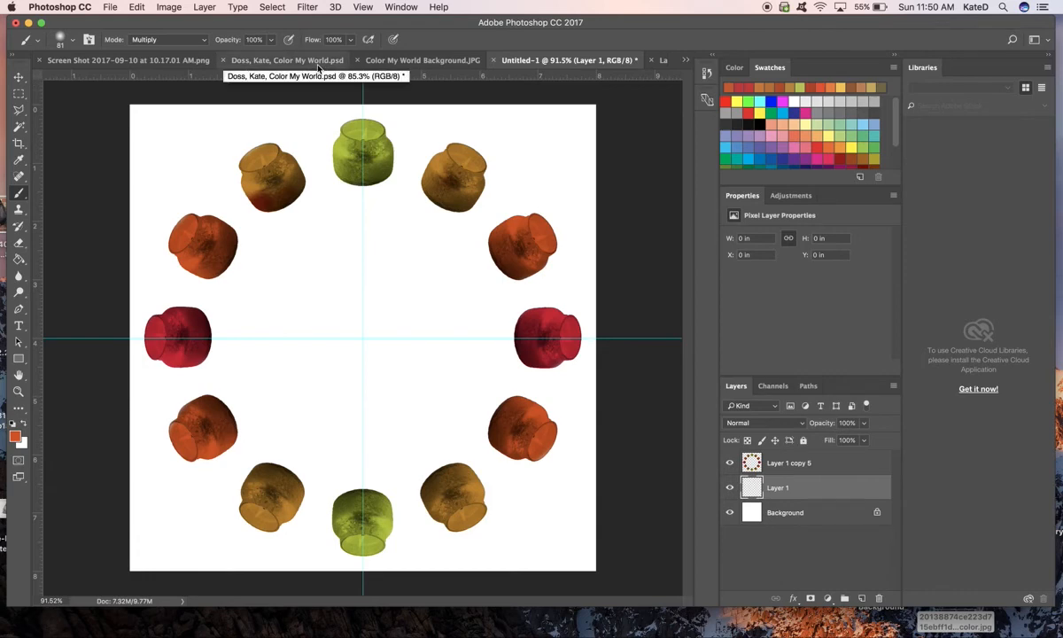
click(400, 60)
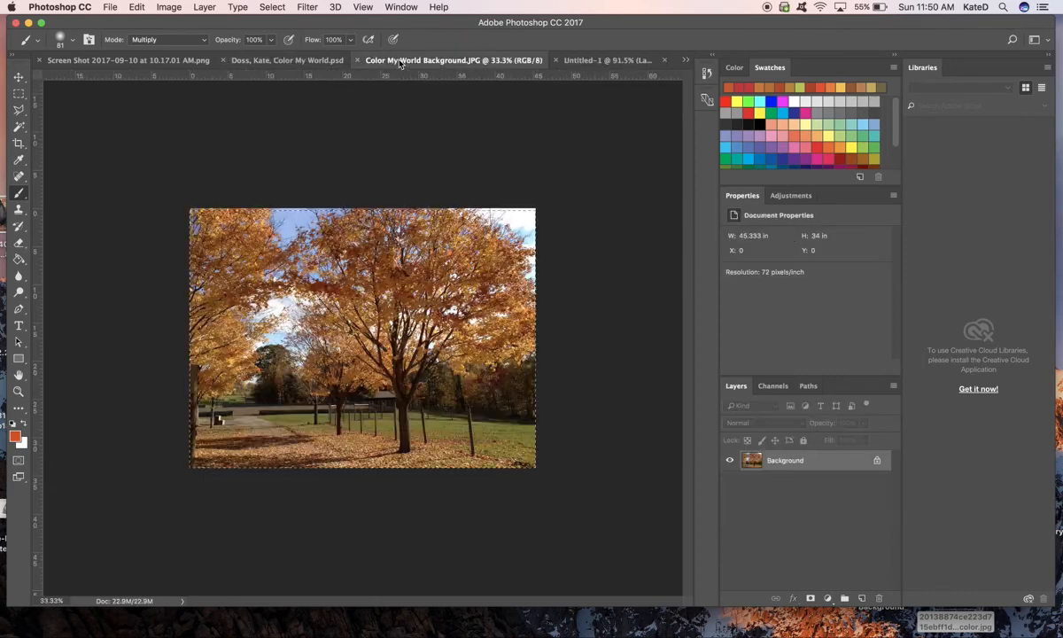
scroll(406, 259, up, 3)
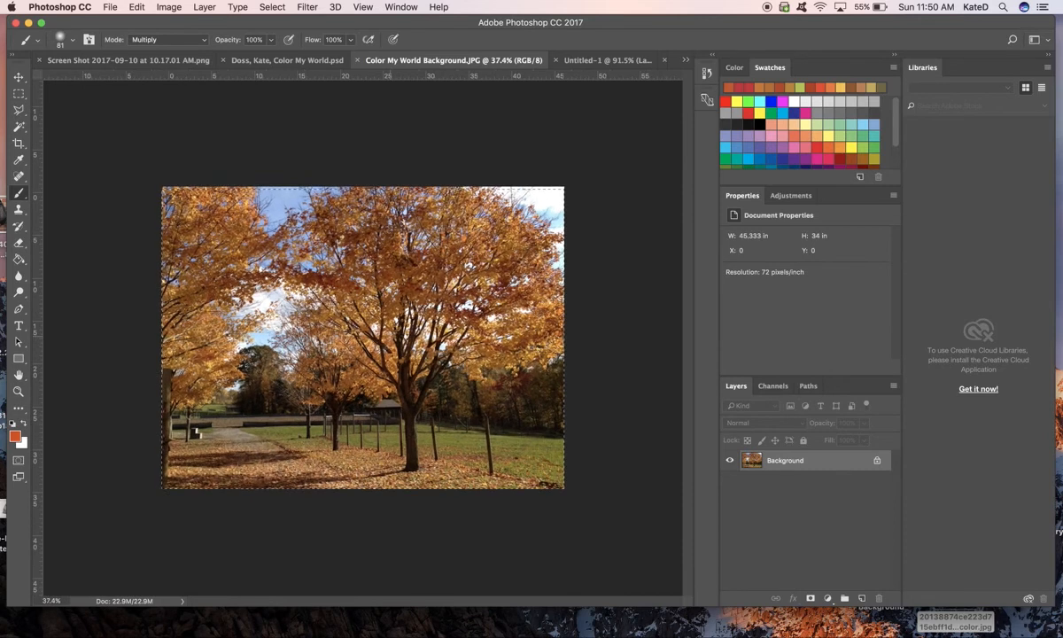
key(super+a)
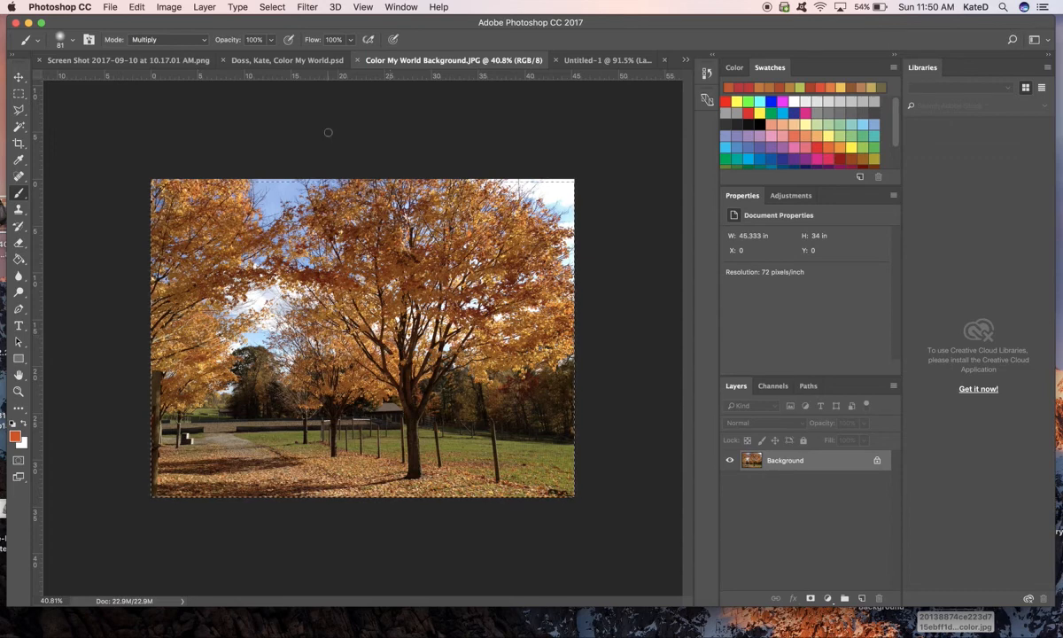
click(21, 95)
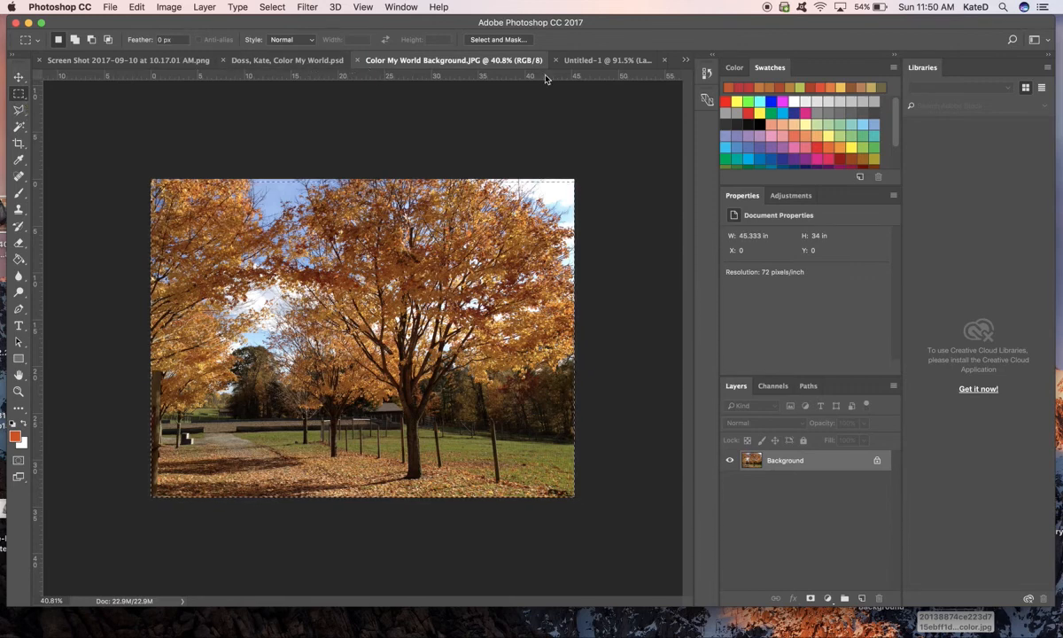
click(601, 61)
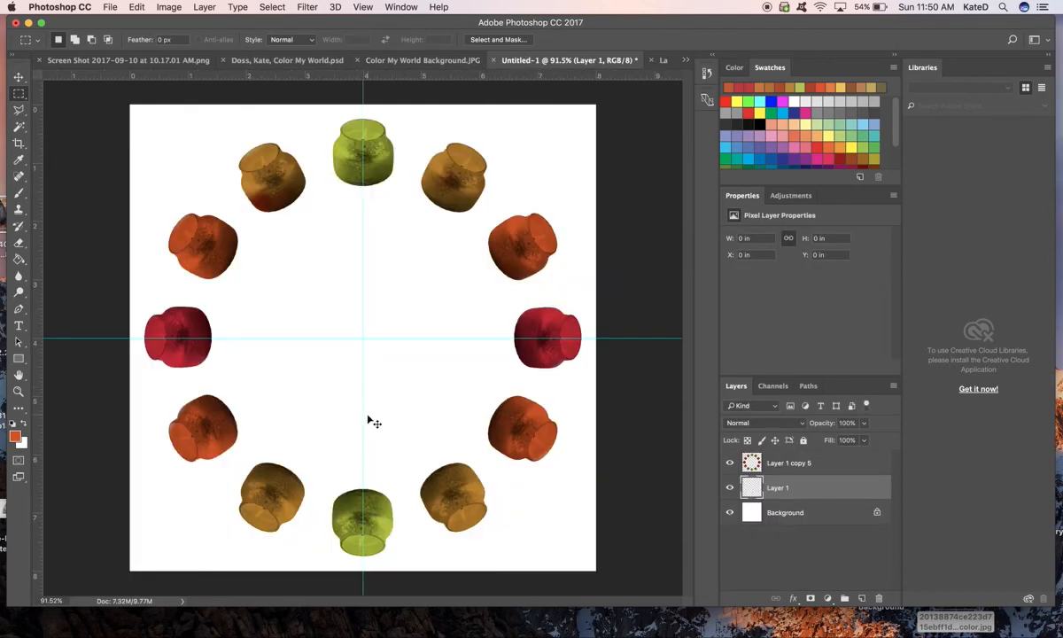
key(super+v)
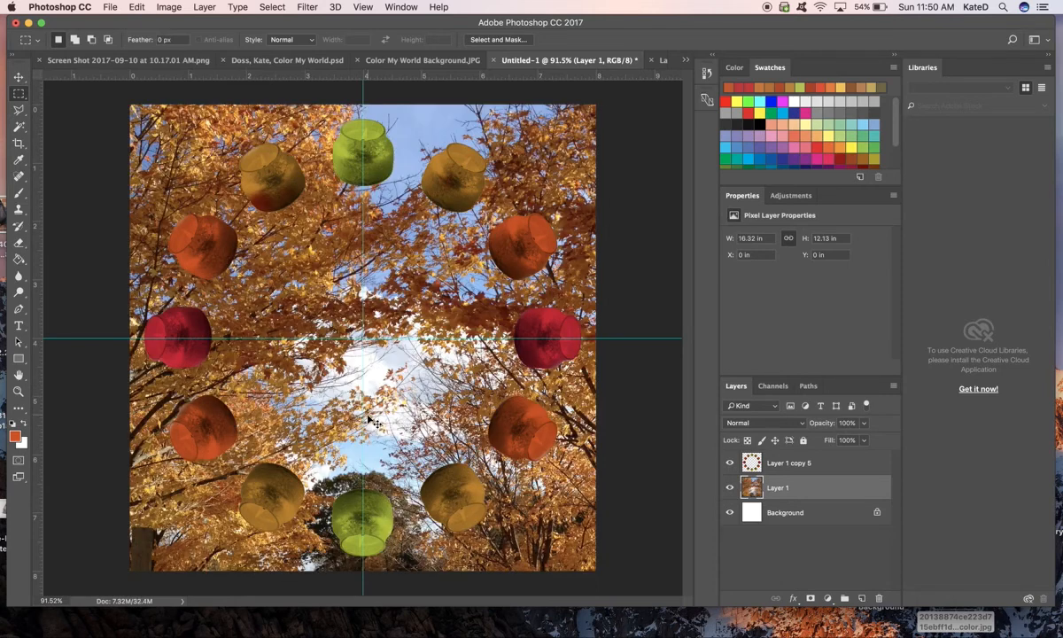
- Scale the pasted autumn photo proportionally to about 72.45% and position it to cover the whole canvas
click(17, 78)
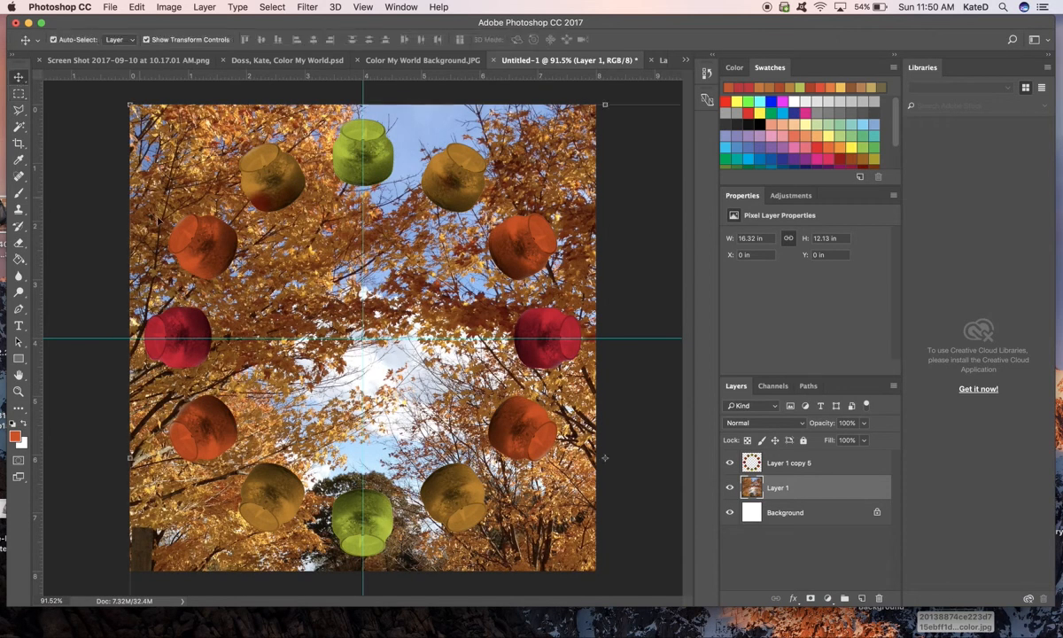
click(129, 104)
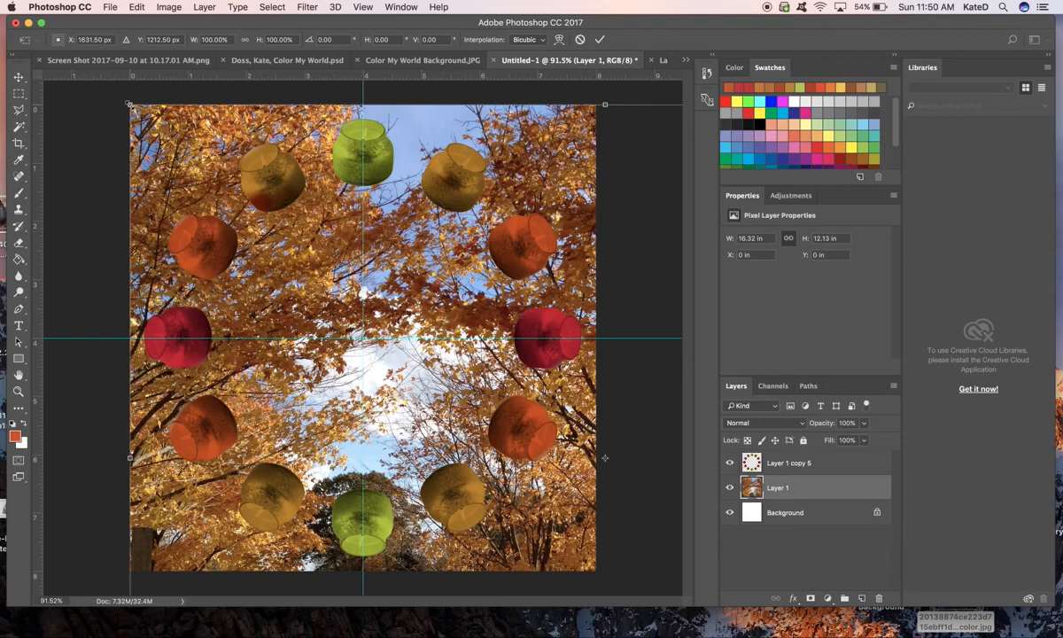
drag(130, 104, 289, 224)
drag(364, 323, 173, 183)
drag(99, 83, 203, 161)
drag(301, 234, 236, 174)
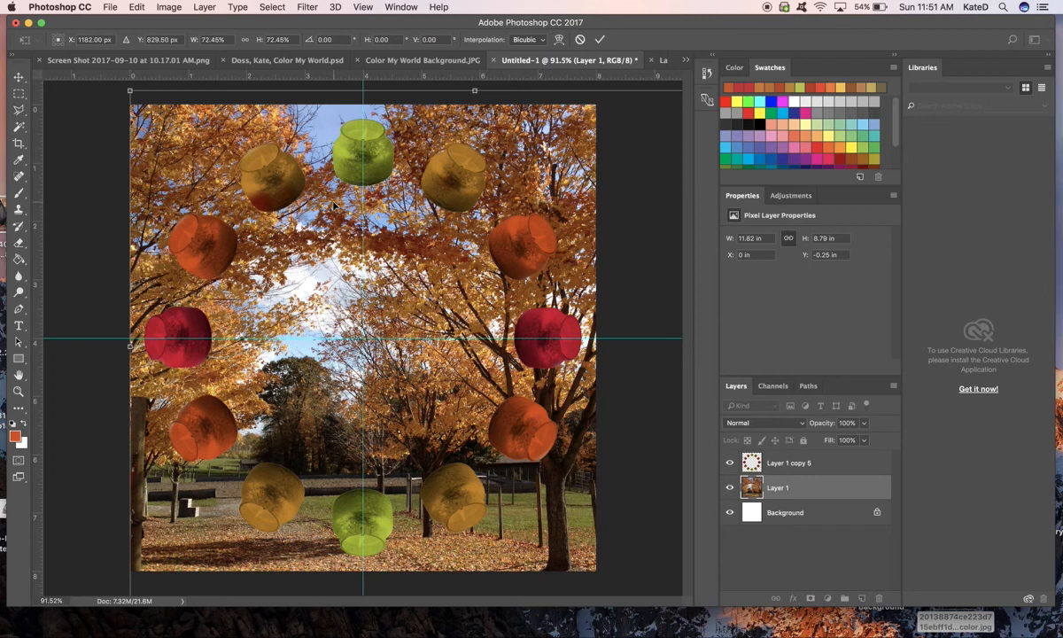
key(Return)
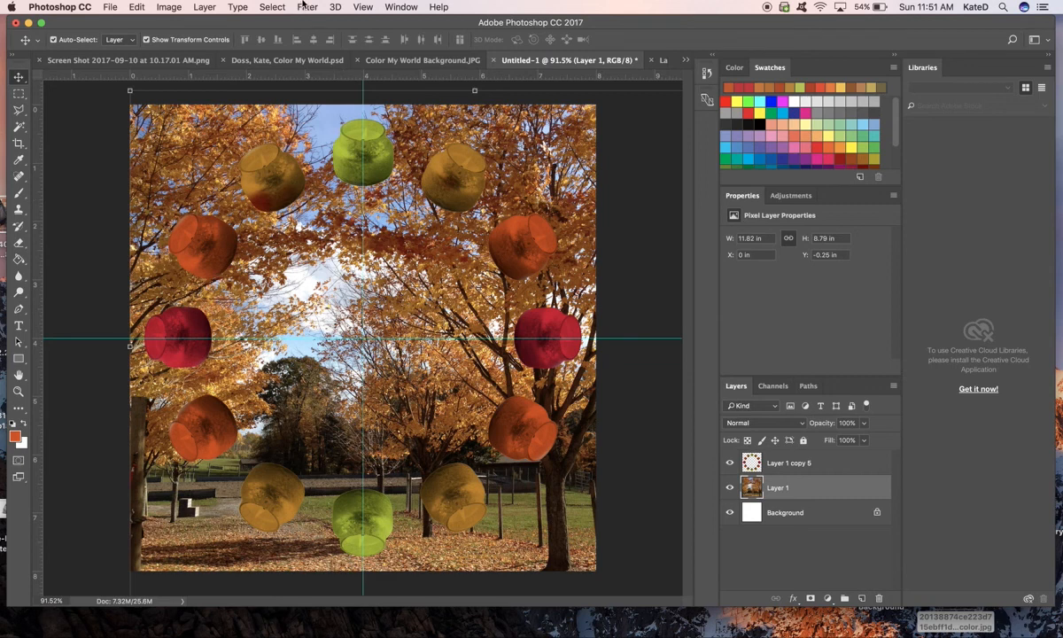
- Mute and darken the autumn photo with a Hue/Saturation adjustment, setting saturation to -67 and lightness to -23
click(171, 6)
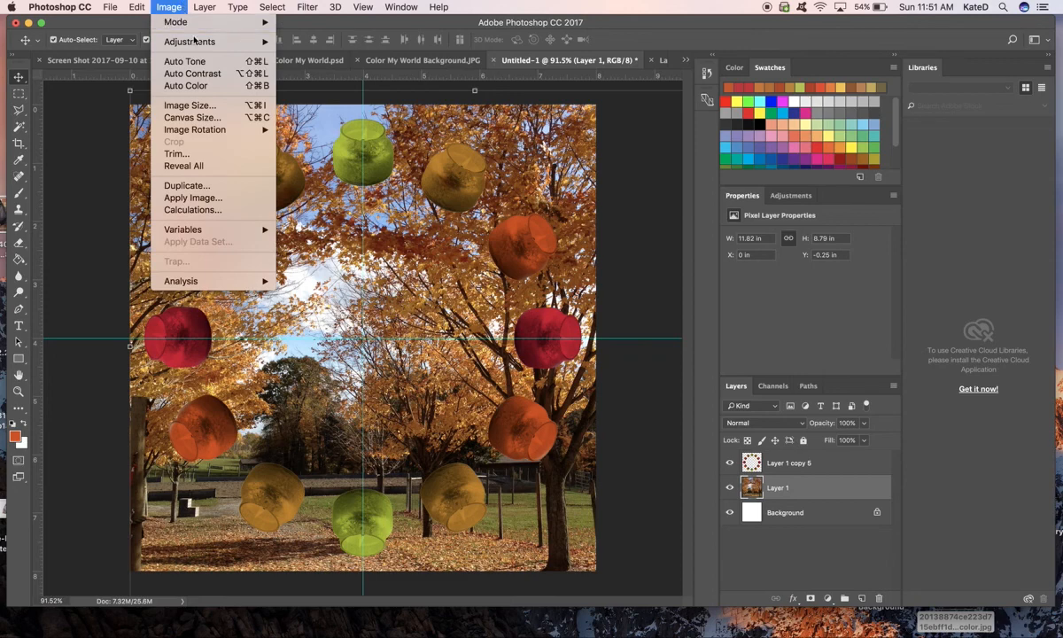
mouse_move(195, 41)
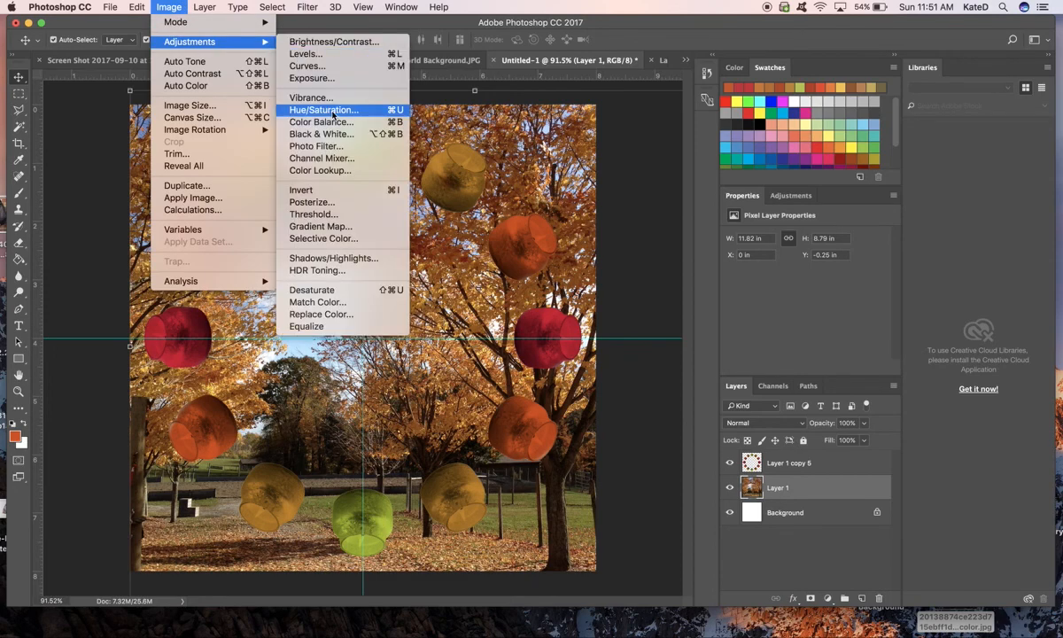
click(325, 110)
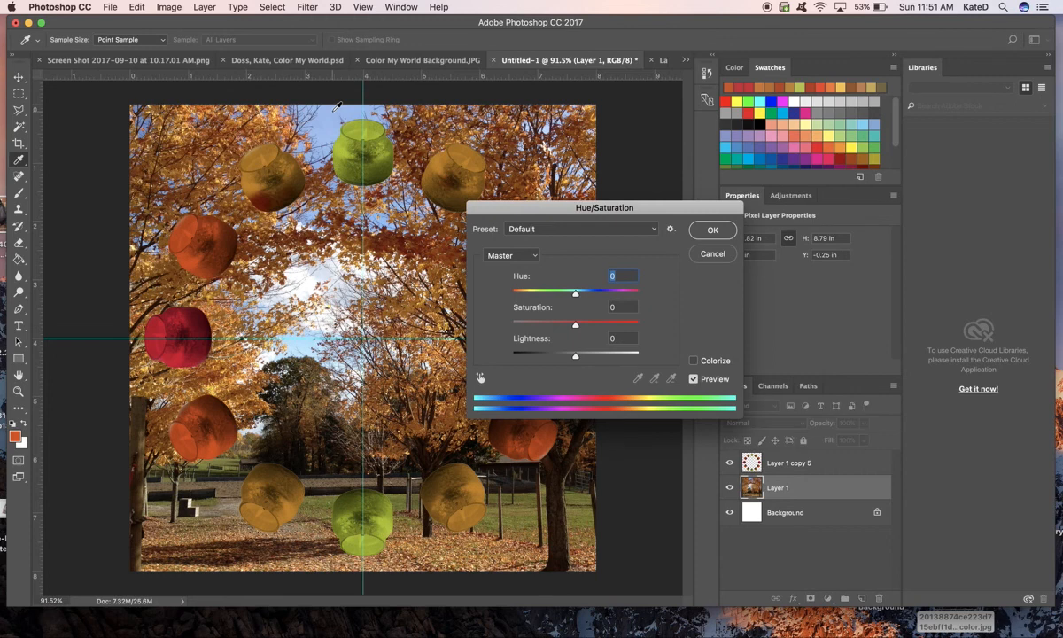
drag(576, 324, 533, 328)
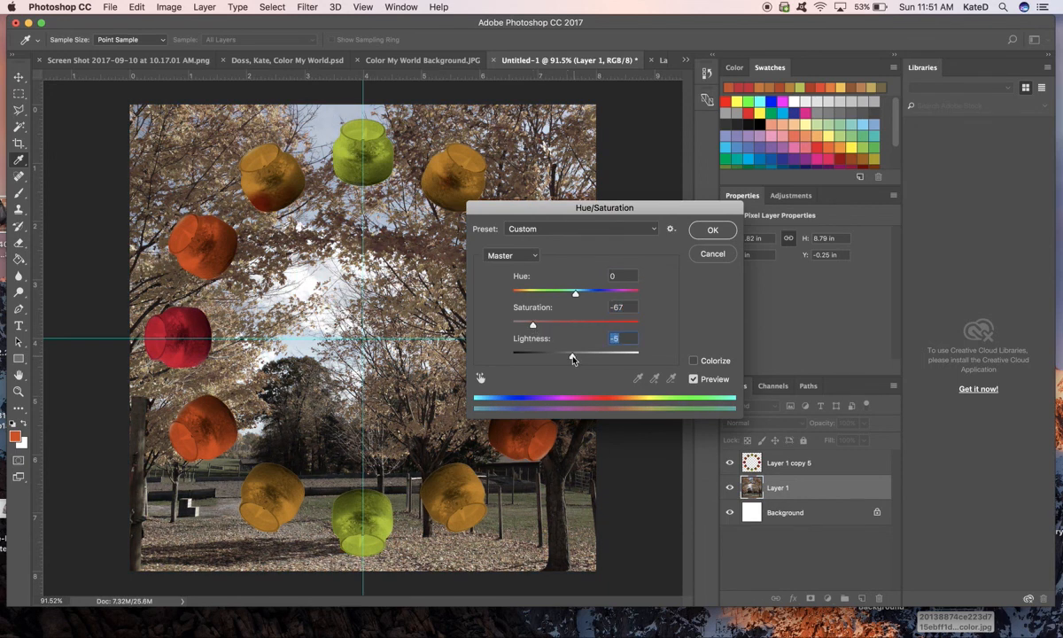
drag(578, 359, 560, 359)
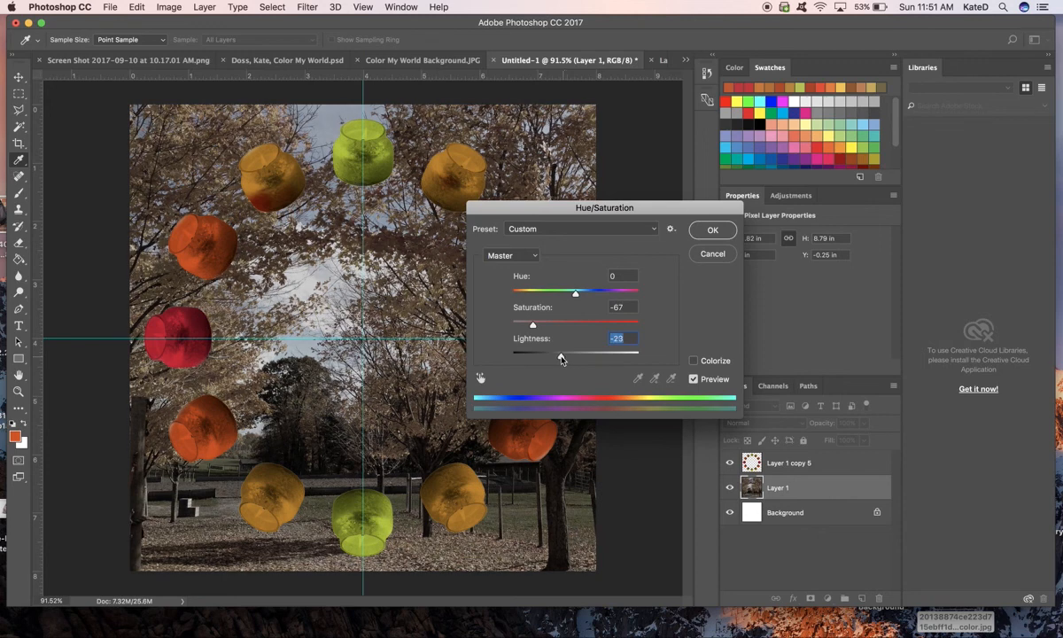
click(714, 231)
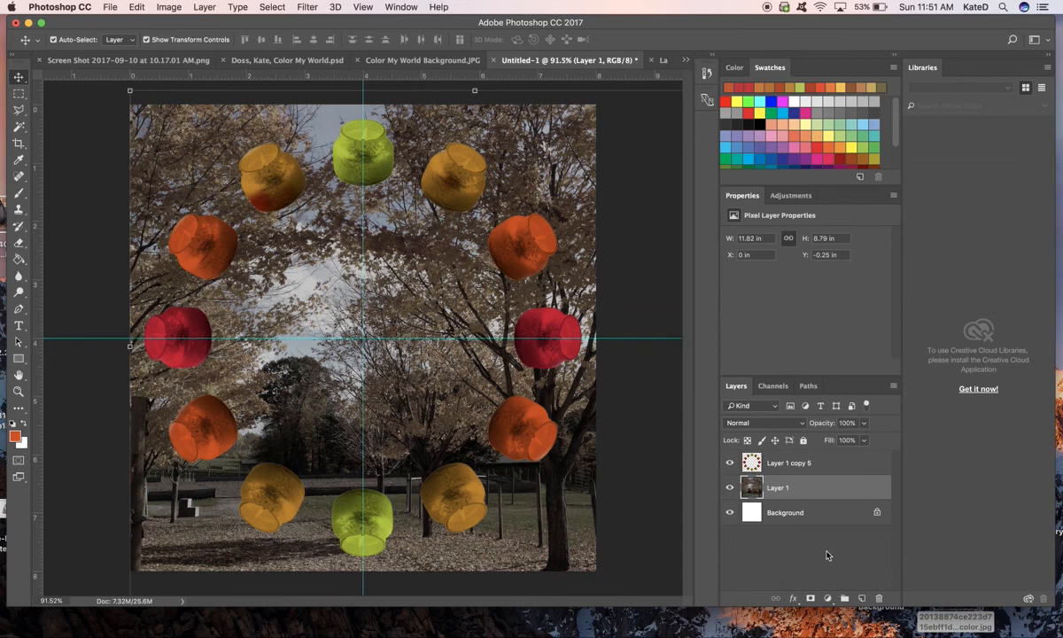
- Add an empty layer between the photo and the candle ring, and bring up the finished Color My World example document for reference
click(863, 600)
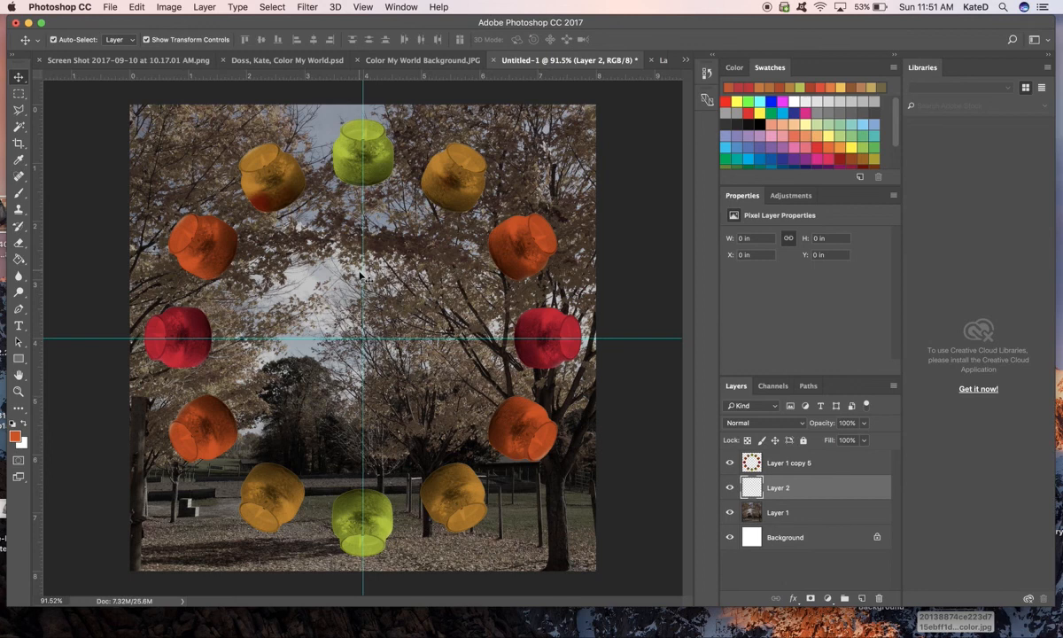
click(298, 61)
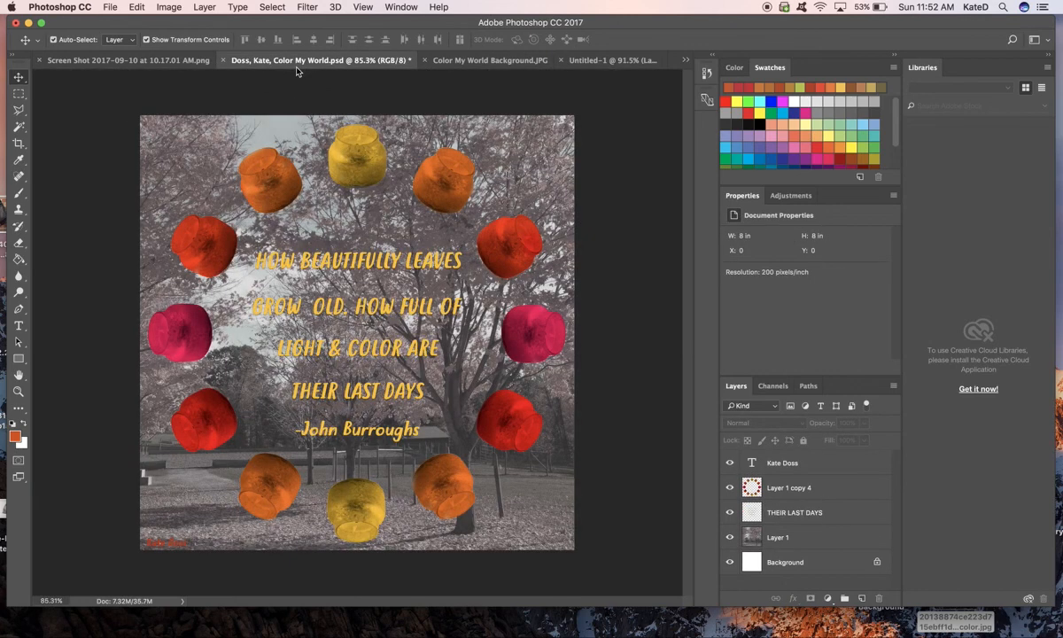